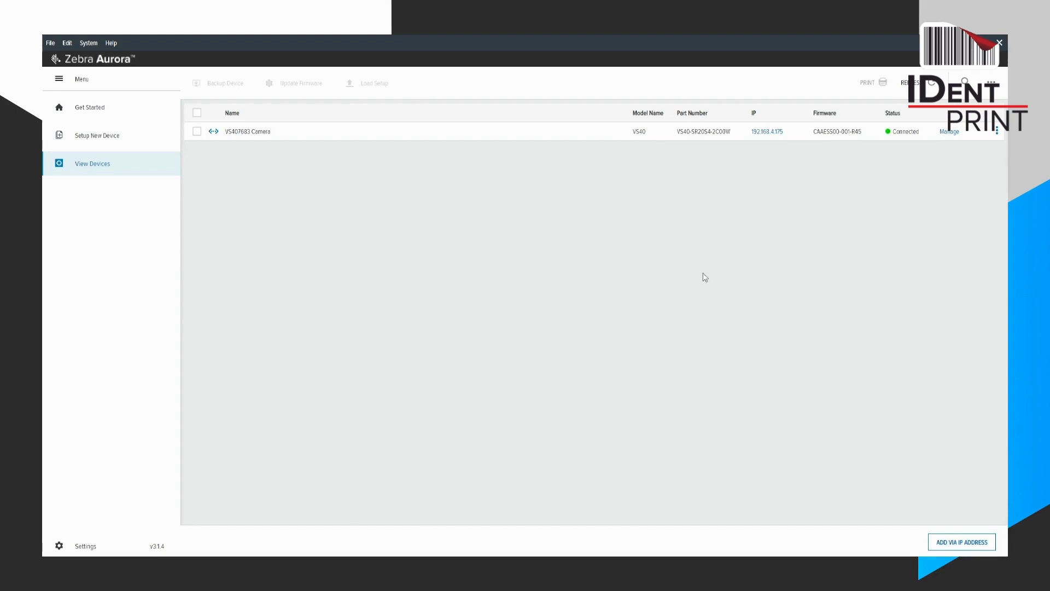
# Open the connected VS40 camera for management and create a new job named "Locate Object anchor Demo(VS)".
pyautogui.click(98, 172)
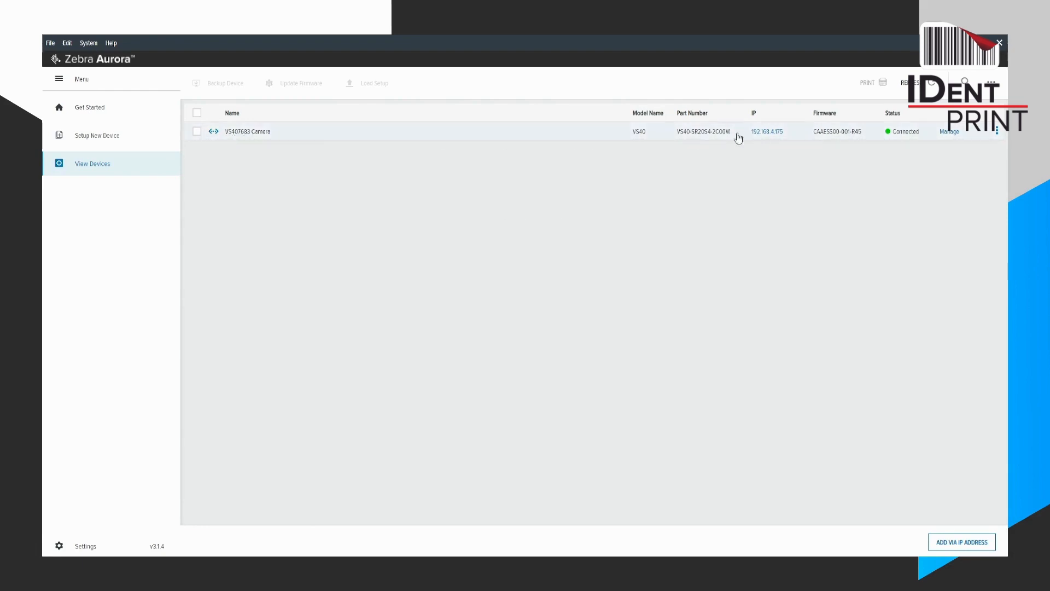
pyautogui.click(950, 133)
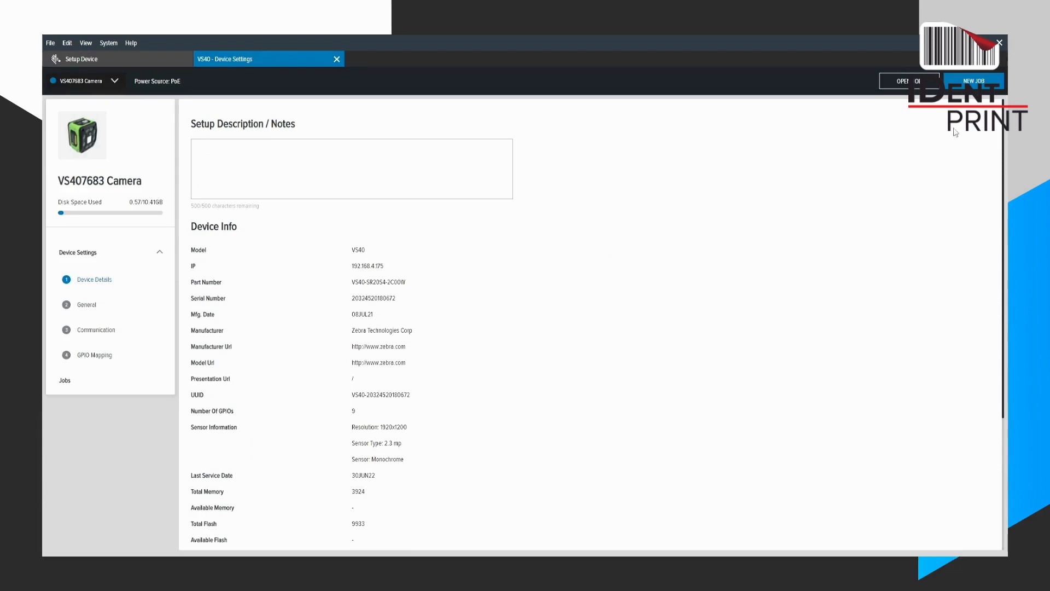
pyautogui.click(977, 83)
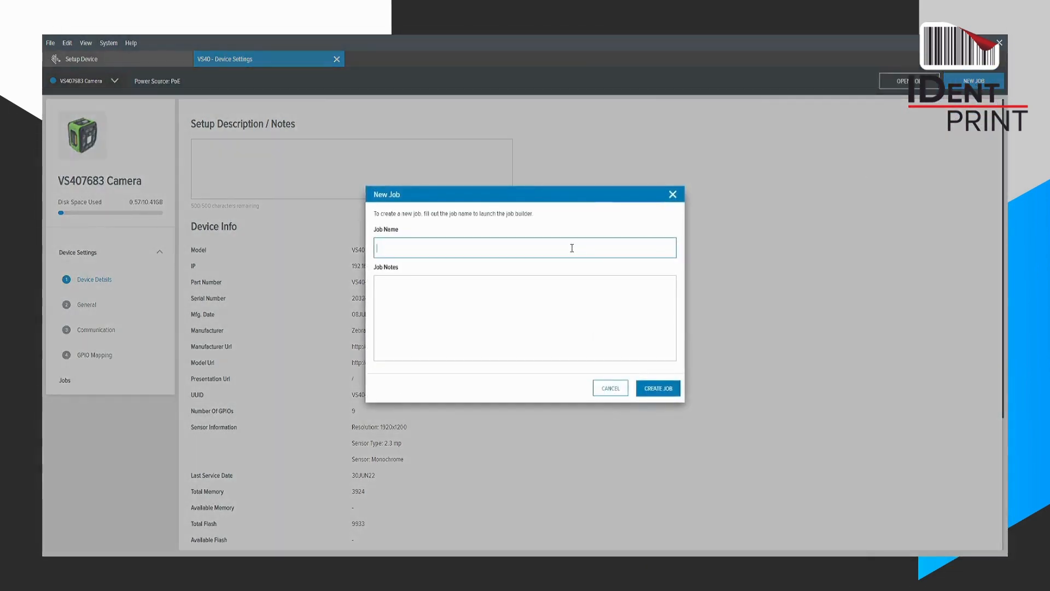
pyautogui.write('Locate Ob')
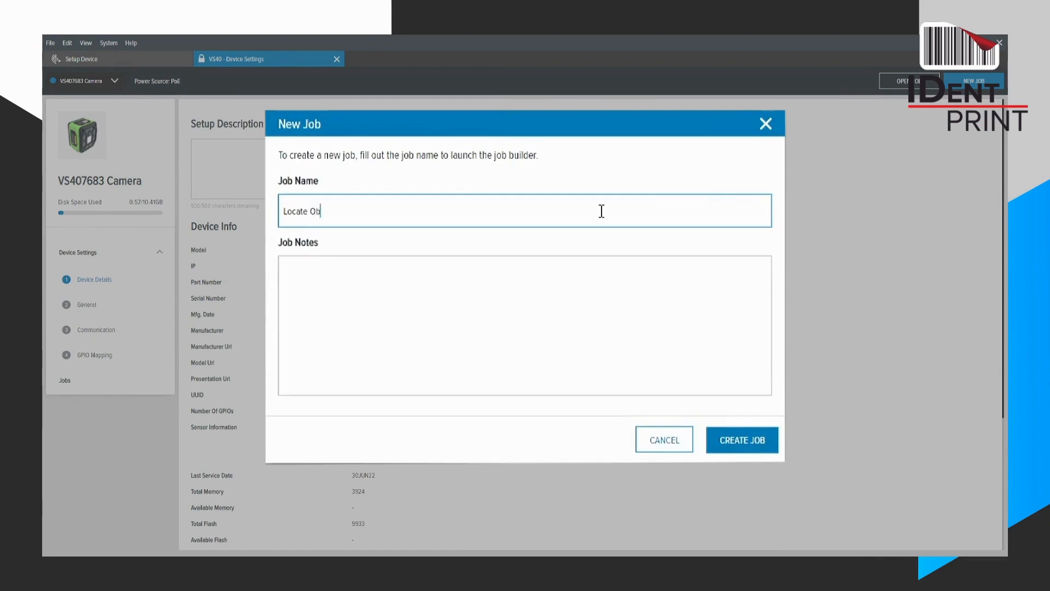
pyautogui.write('ject anchor Demo(VS)')
pyautogui.click(711, 397)
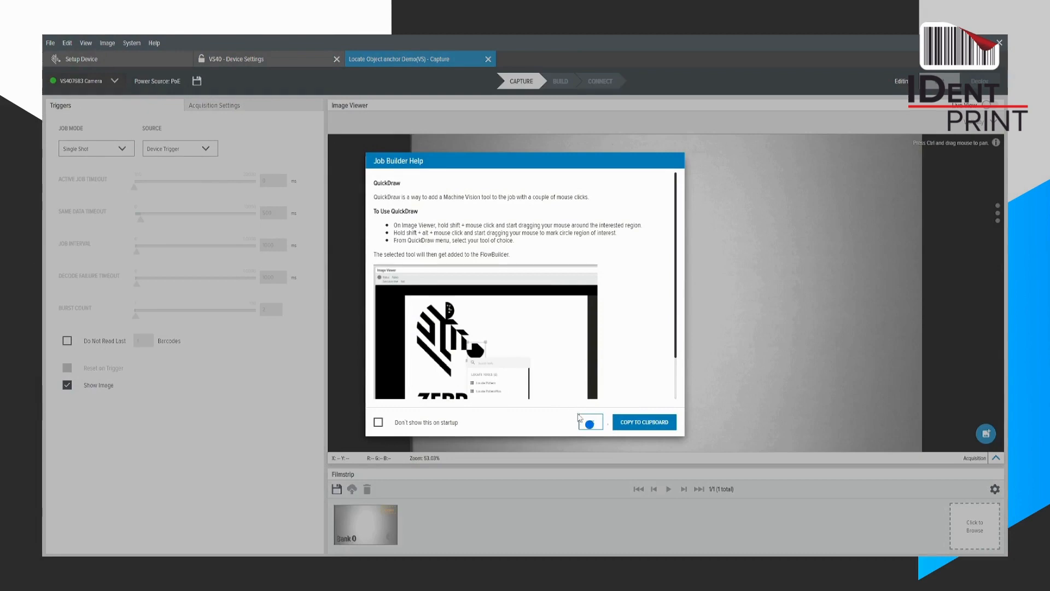
pyautogui.click(589, 424)
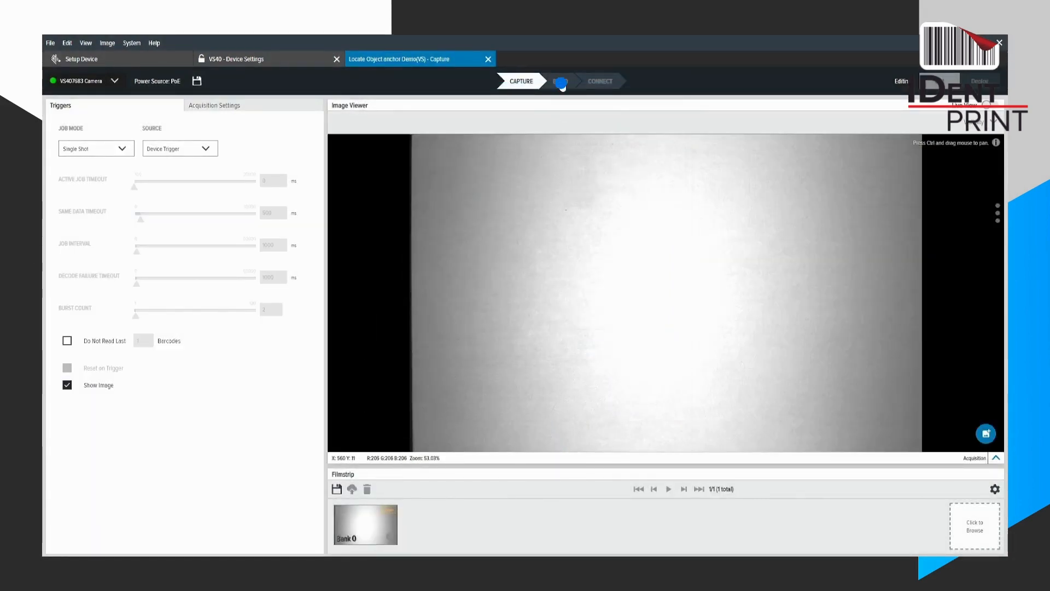
# Switch the job to the Build stage and browse the Locate, Filter and Identification tool categories.
pyautogui.click(560, 81)
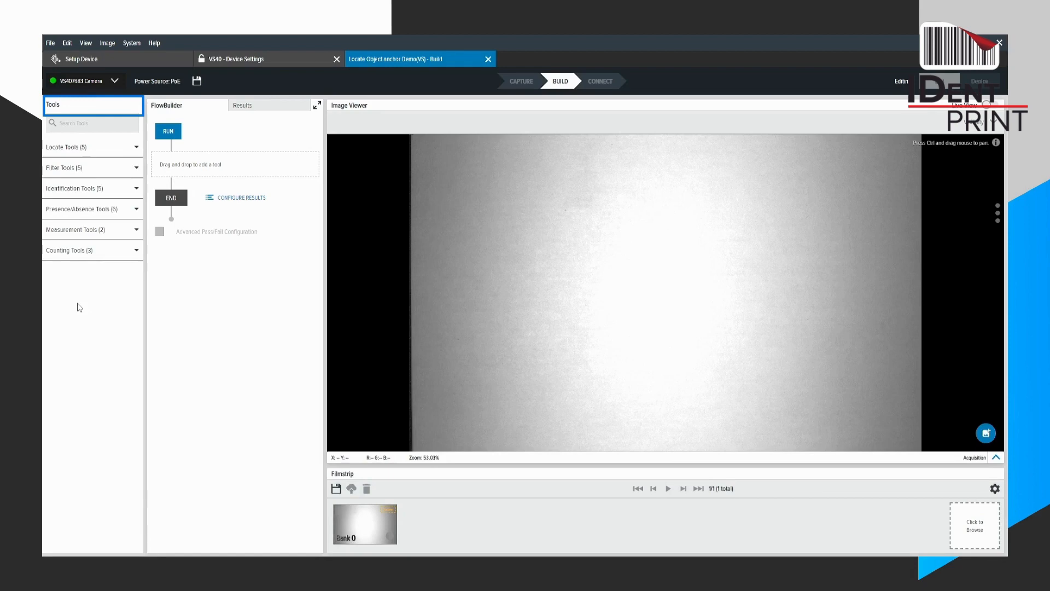
pyautogui.click(93, 148)
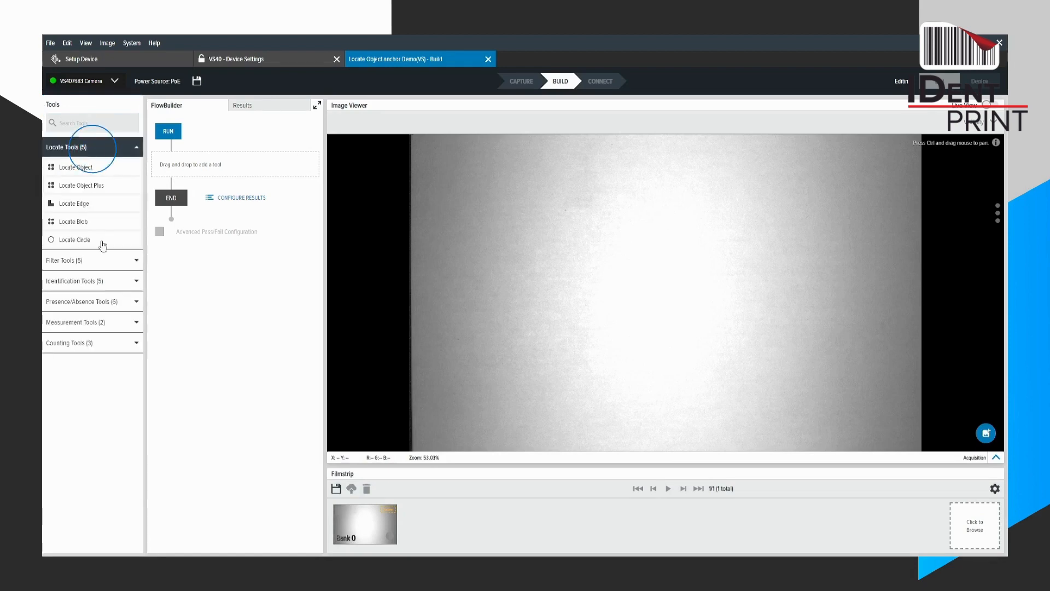
pyautogui.click(113, 282)
pyautogui.click(118, 260)
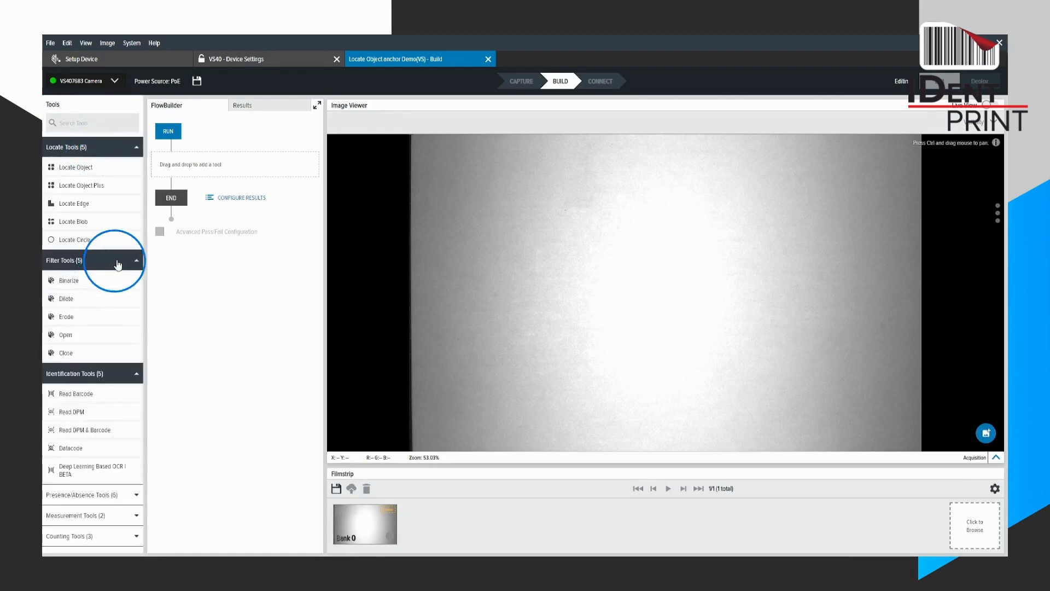
pyautogui.click(117, 262)
pyautogui.click(113, 280)
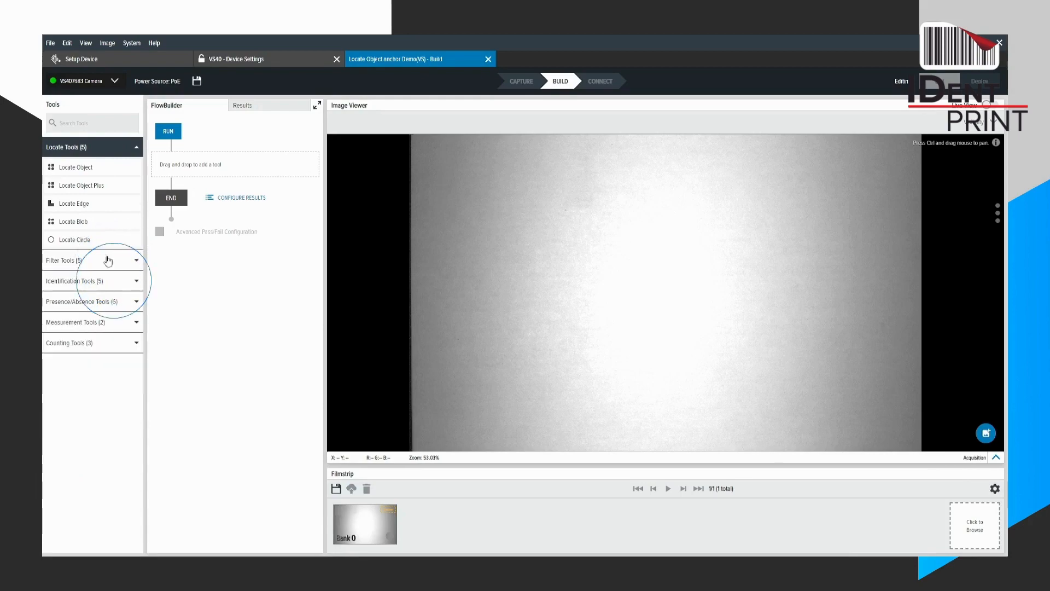
pyautogui.moveTo(94, 174)
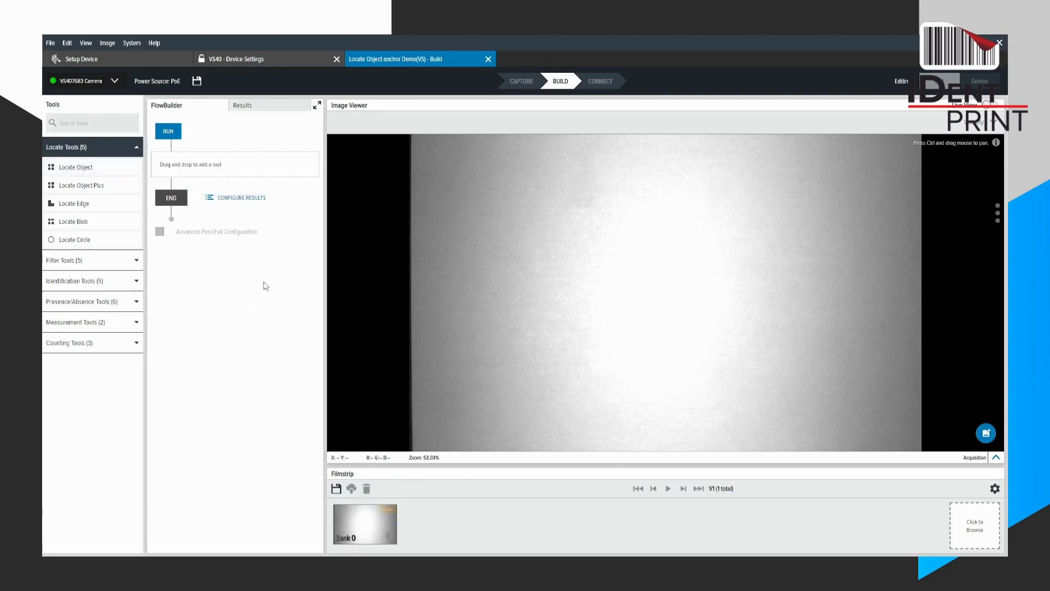
# Capture an image of the MEGA fuse using live view and add a Locate Object tool to the flow.
pyautogui.click(986, 105)
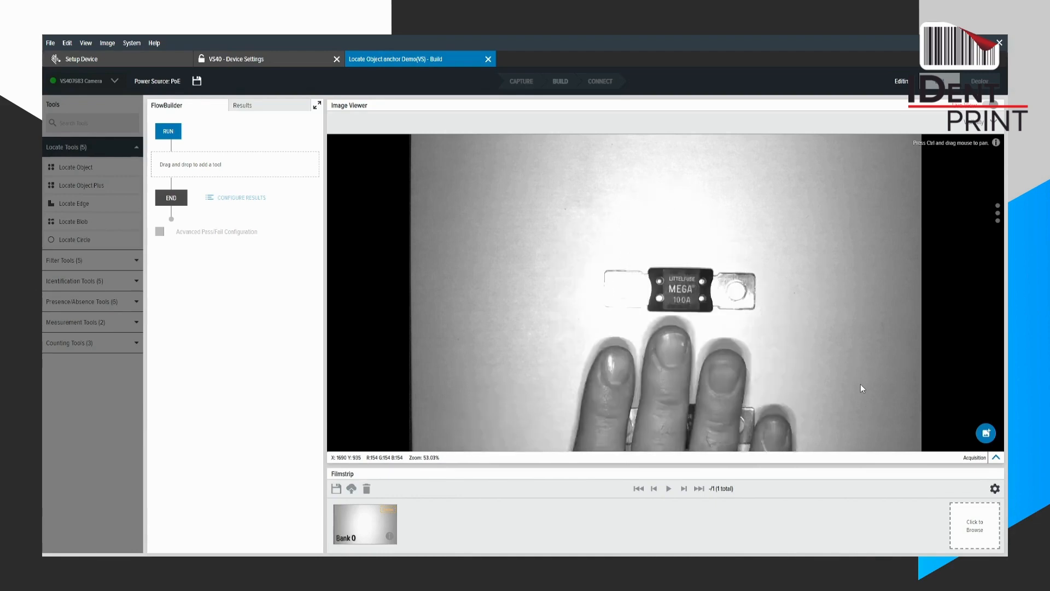
pyautogui.click(990, 107)
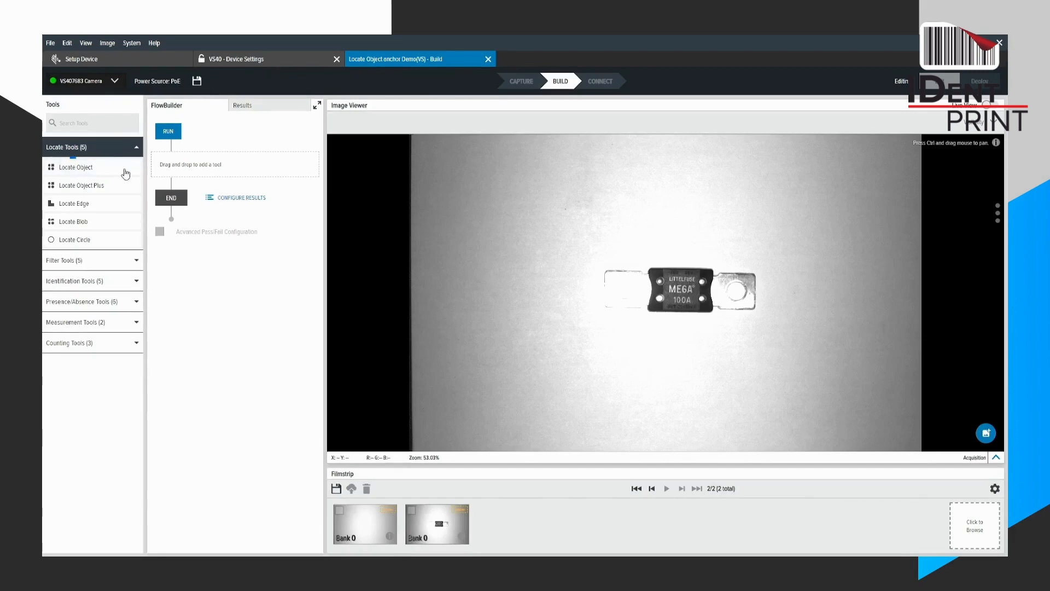
pyautogui.click(76, 169)
pyautogui.moveTo(75, 169); pyautogui.dragTo(202, 165)
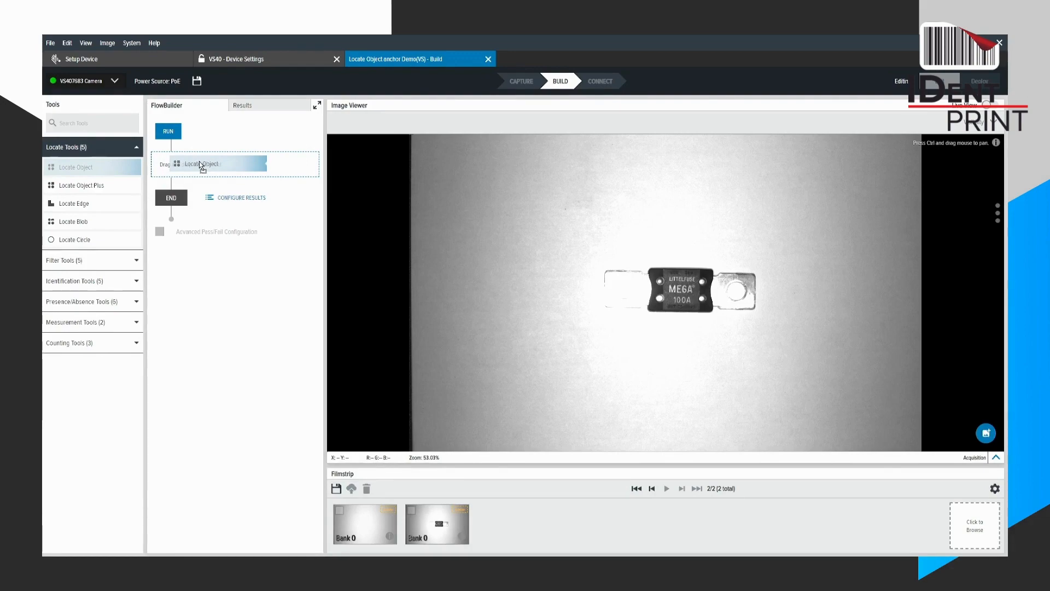
pyautogui.moveTo(202, 166); pyautogui.dragTo(203, 166)
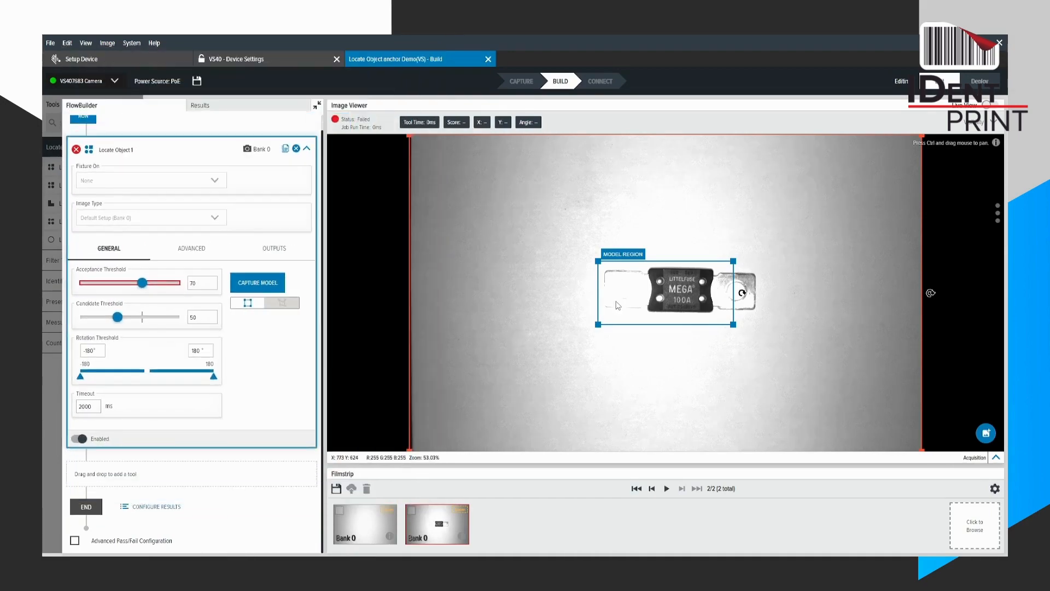
# Fit the Locate Object model region tightly around the LITTELFUSE text on the fuse and capture the model.
pyautogui.scroll(-1, 618, 305)
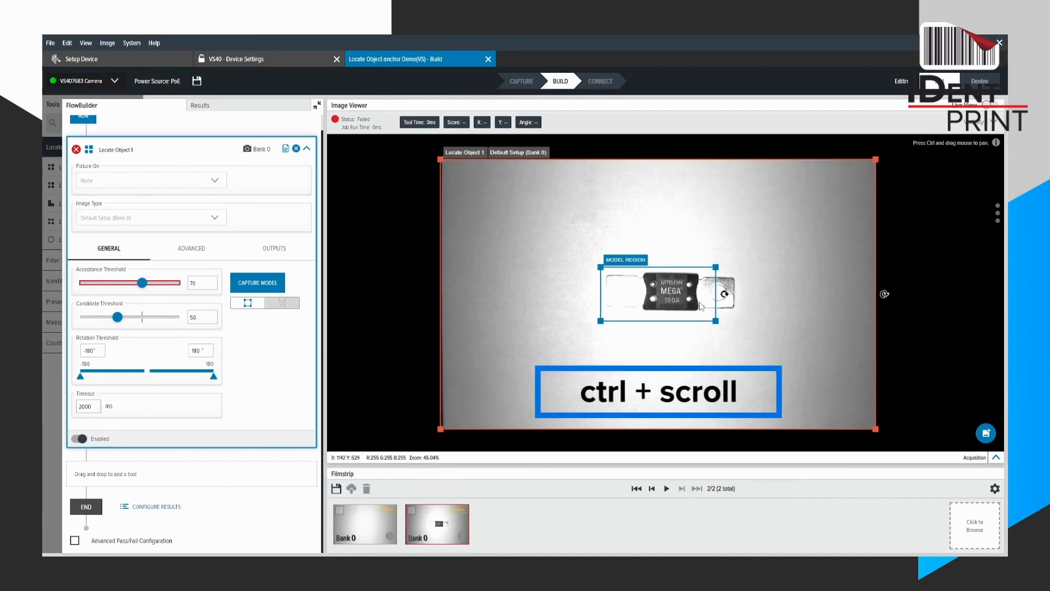
pyautogui.scroll(-3, 733, 308)
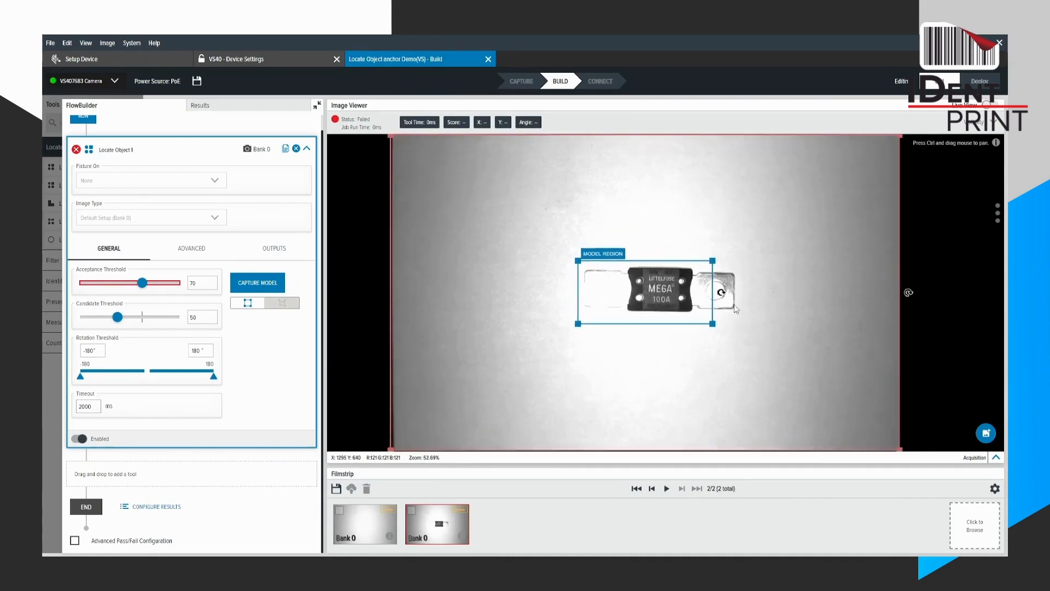
pyautogui.scroll(2, 735, 309)
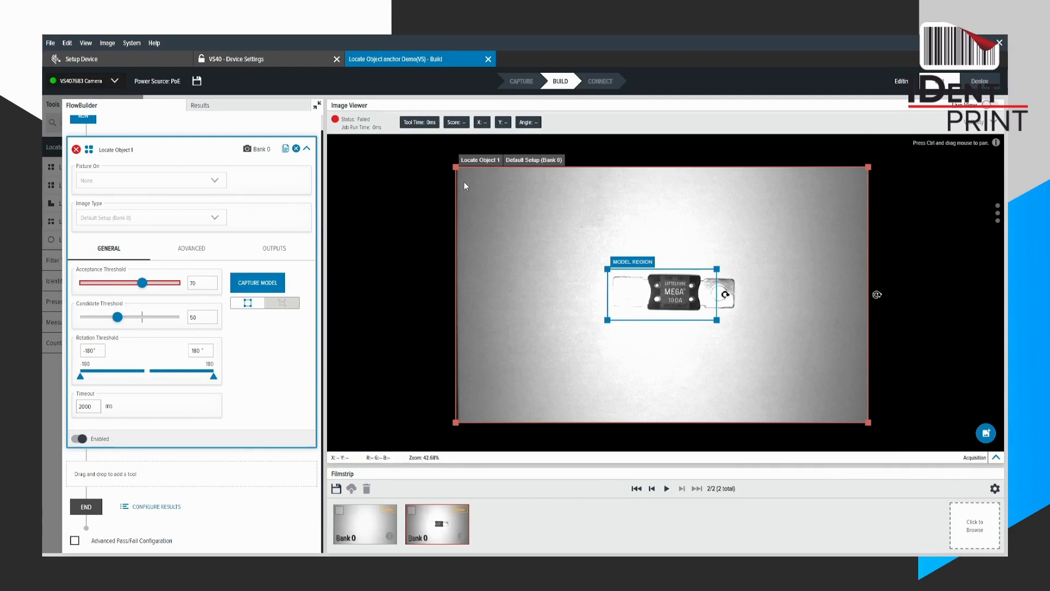
pyautogui.click(477, 165)
pyautogui.click(633, 262)
pyautogui.moveTo(645, 267); pyautogui.dragTo(683, 268)
pyautogui.moveTo(756, 324); pyautogui.dragTo(696, 290)
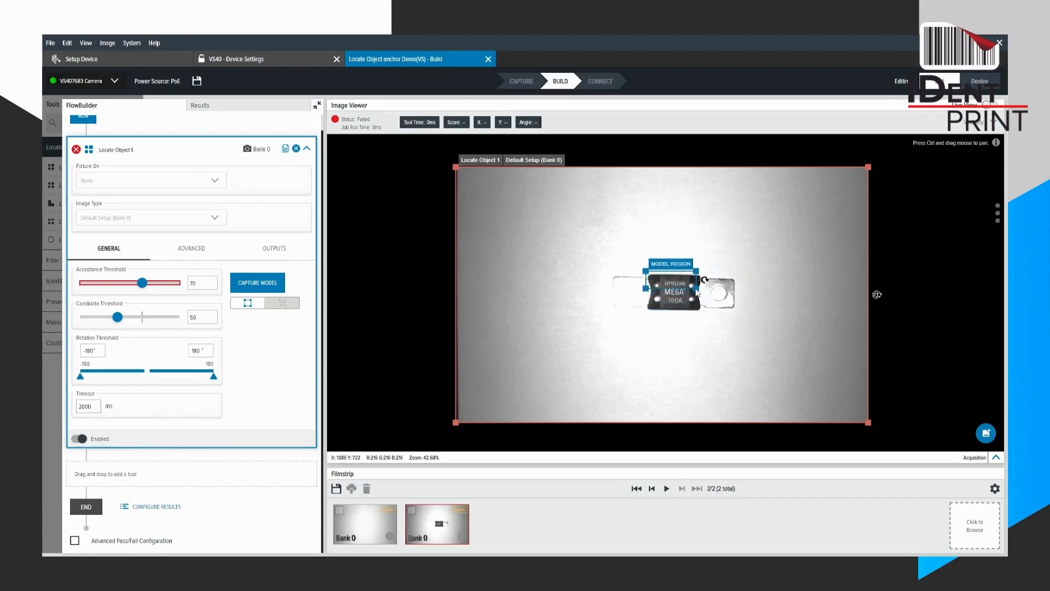
pyautogui.scroll(5, 683, 293)
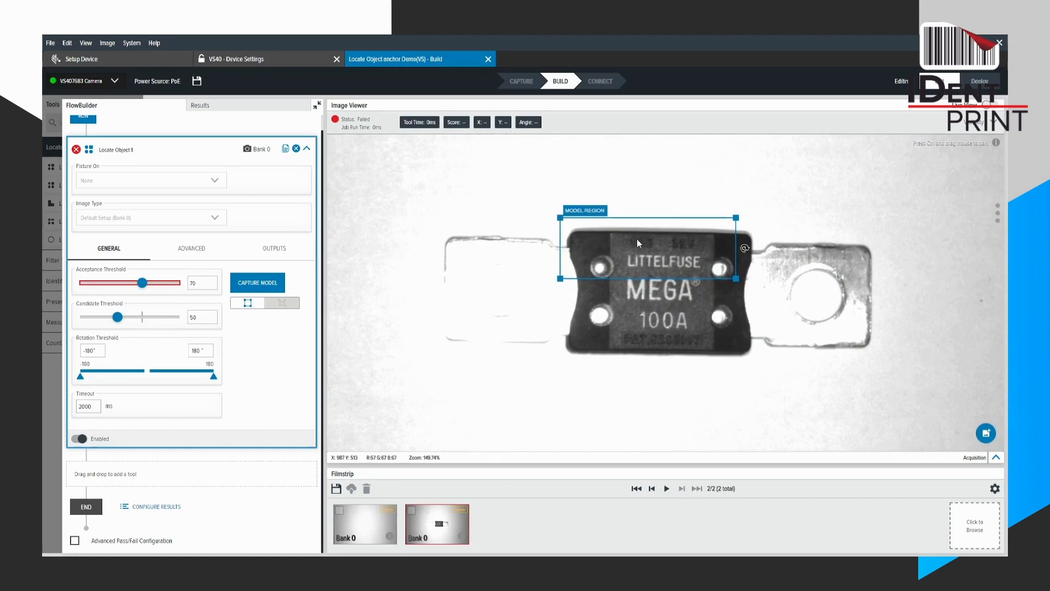
pyautogui.moveTo(636, 239); pyautogui.dragTo(698, 271)
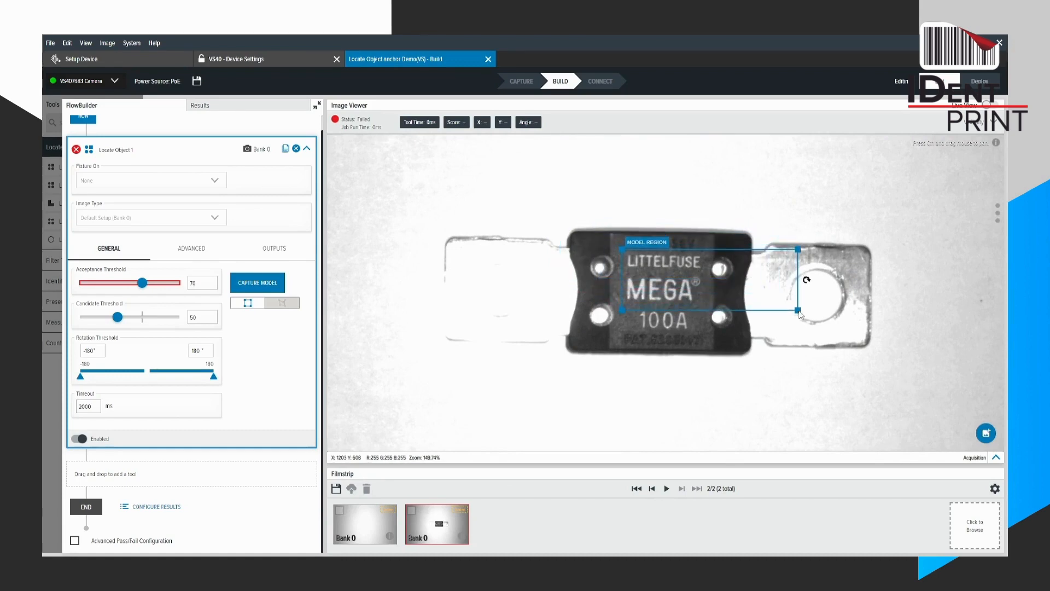
pyautogui.moveTo(798, 310); pyautogui.dragTo(737, 285)
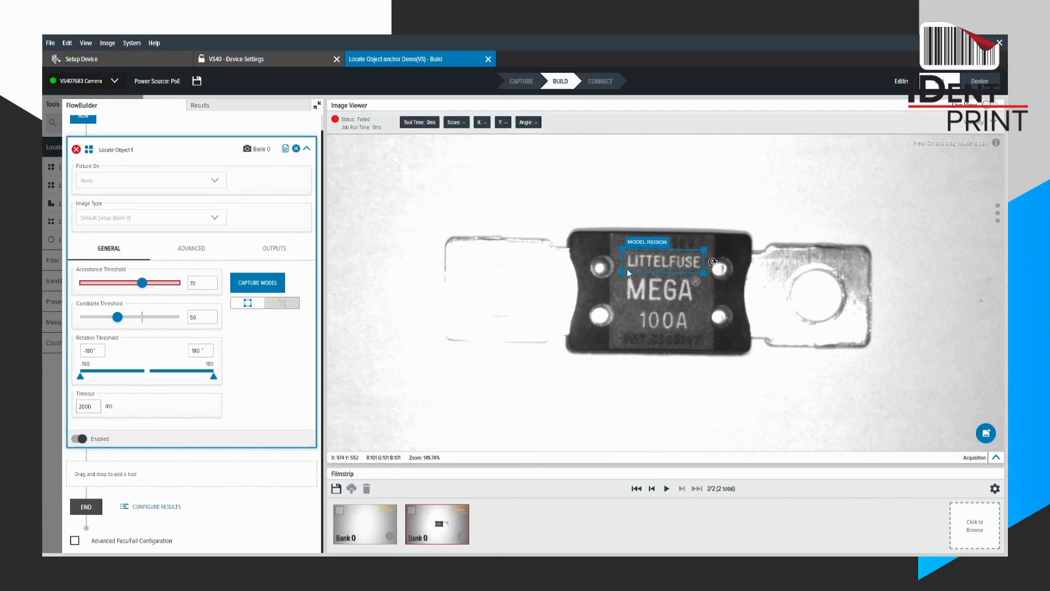
pyautogui.click(258, 283)
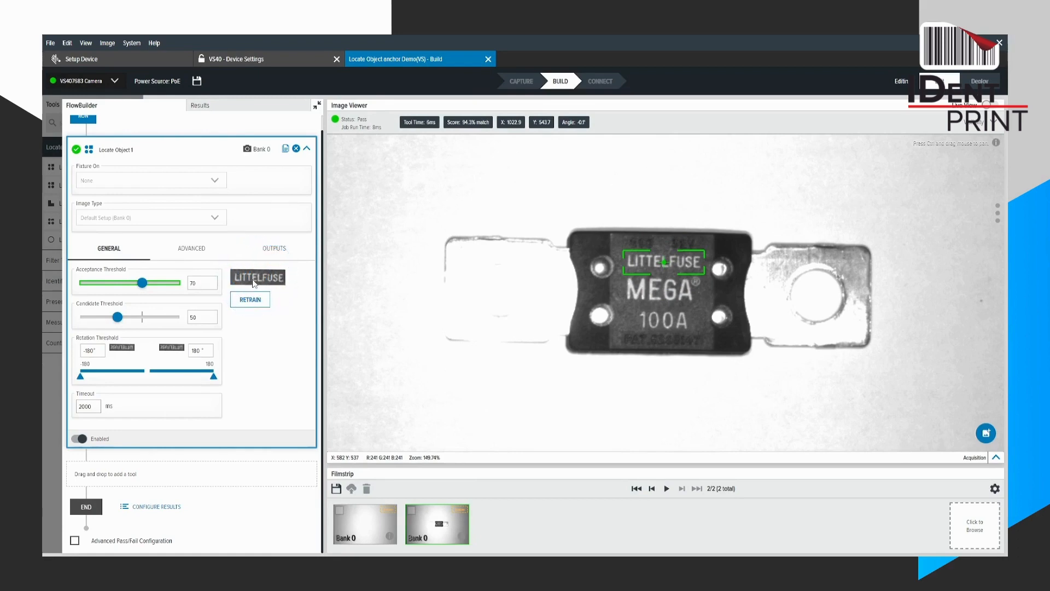
# Acquire four more images with the fuse moved and rotated to test the Locate Object tool.
pyautogui.scroll(-5, 542, 296)
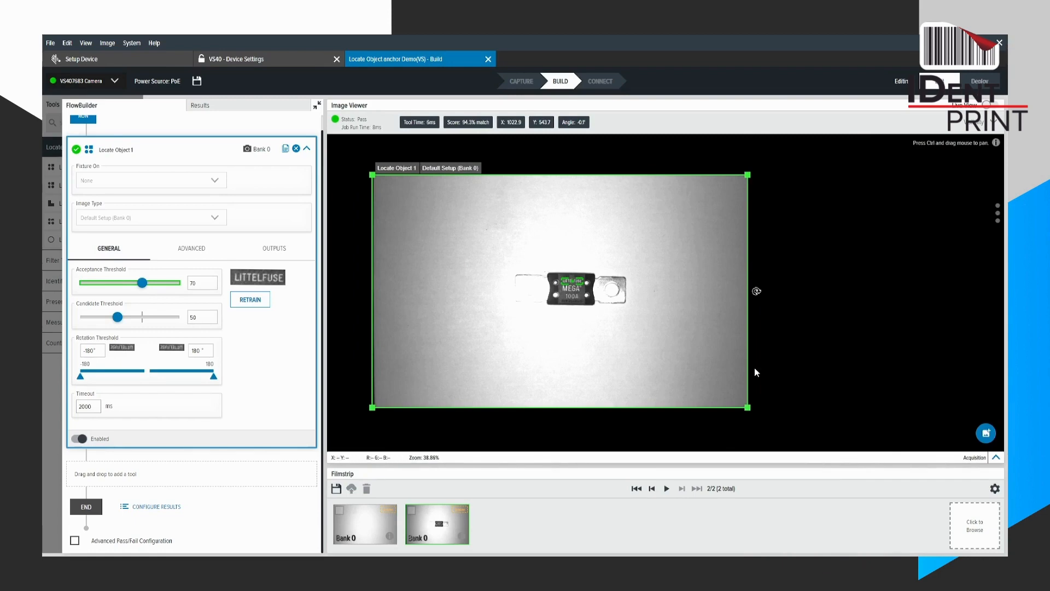
pyautogui.click(985, 435)
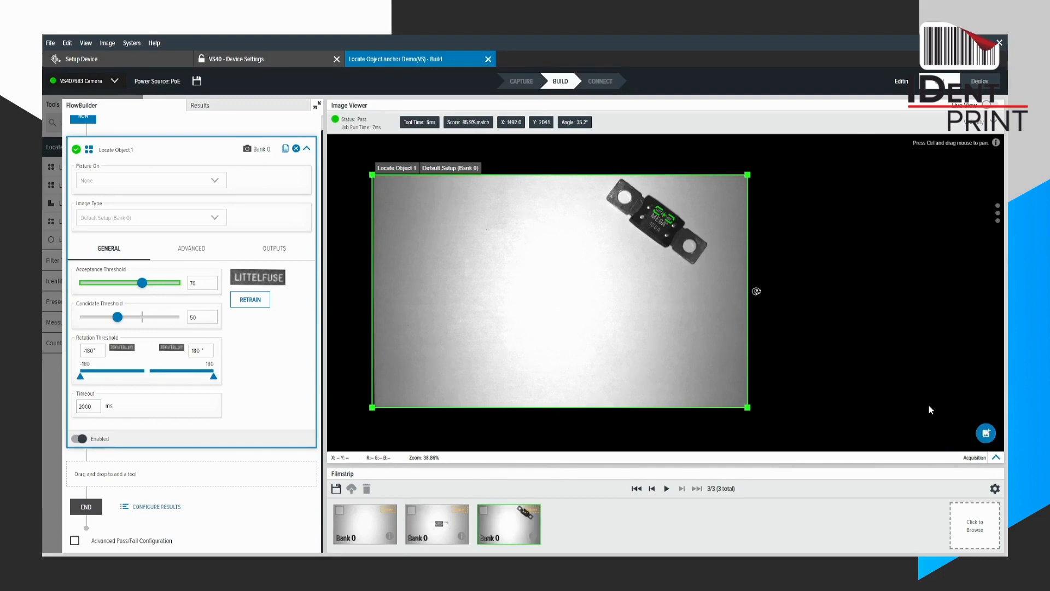
pyautogui.click(986, 435)
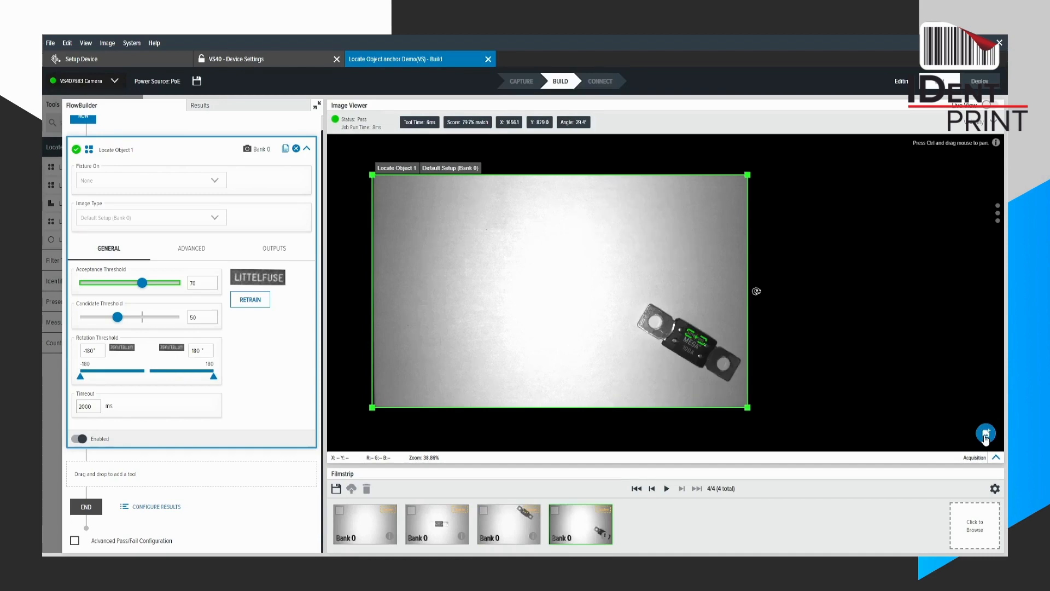
pyautogui.click(985, 434)
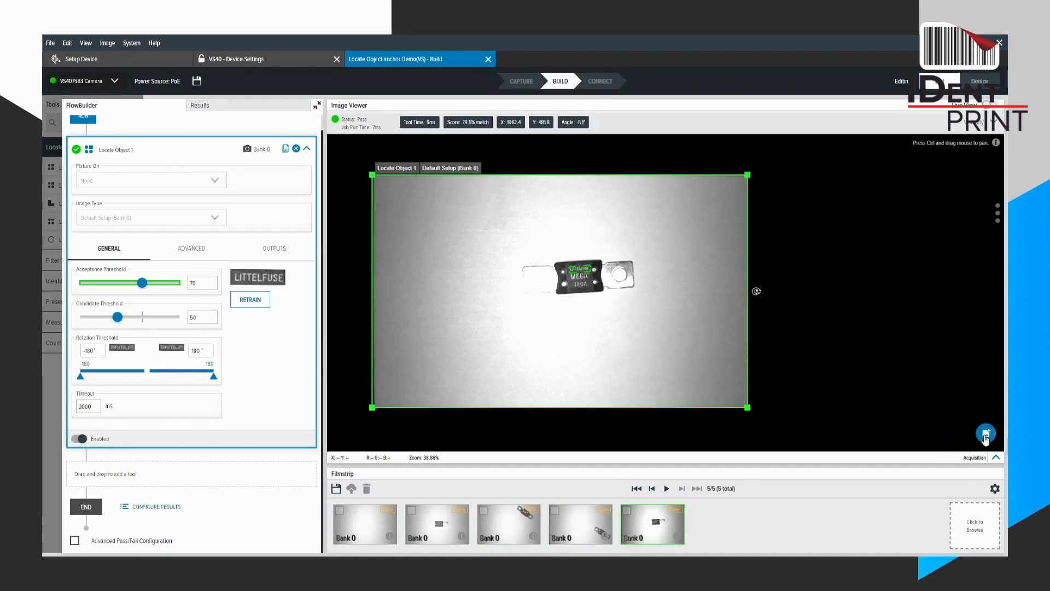
pyautogui.click(985, 435)
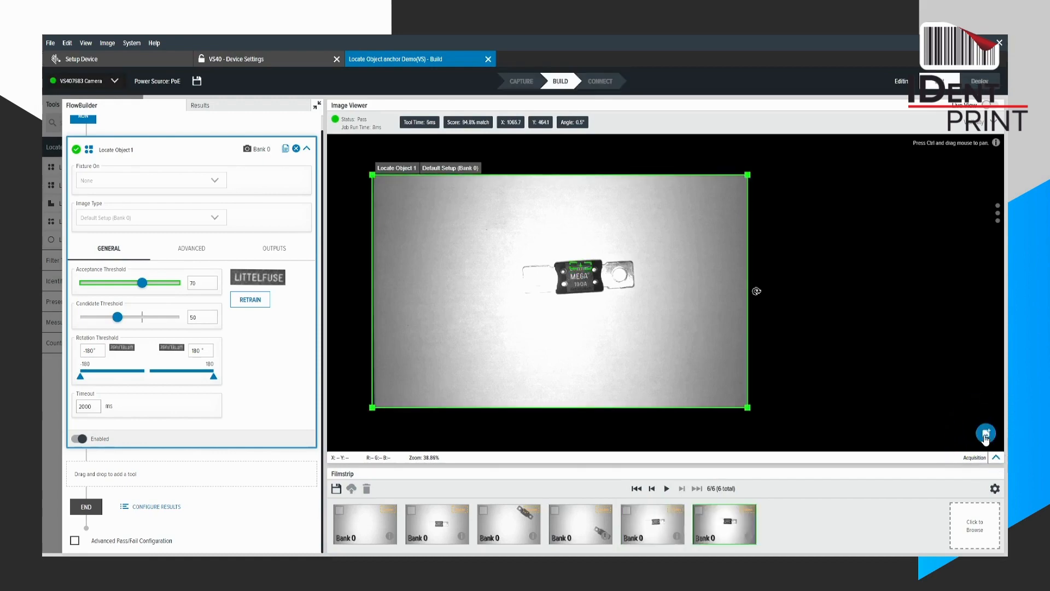
# Collapse the Locate Object settings and add a Deep Learning Based OCR tool below it in the flow.
pyautogui.scroll(5, 563, 263)
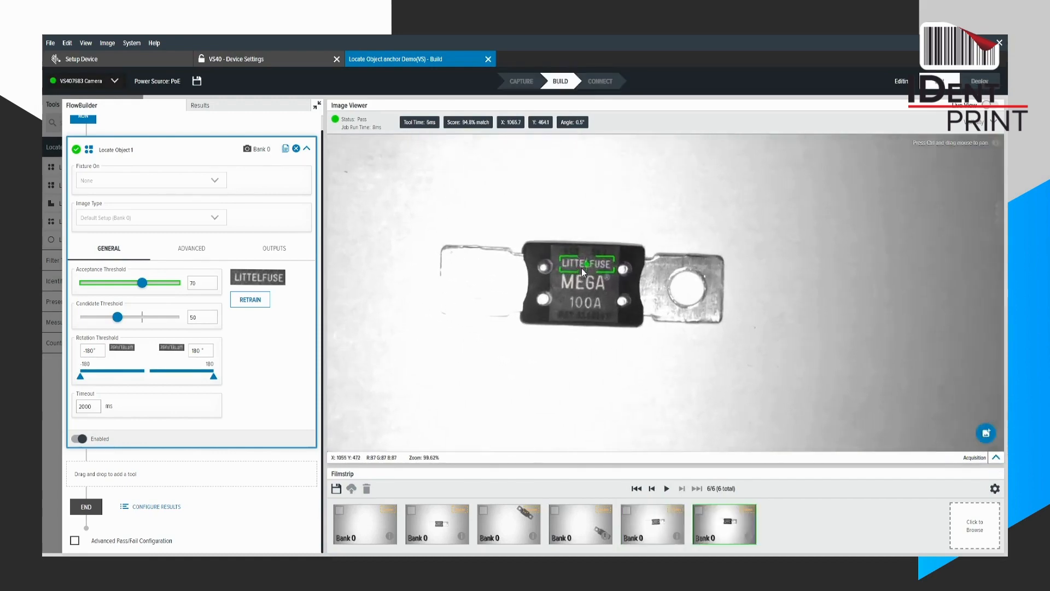
pyautogui.click(308, 149)
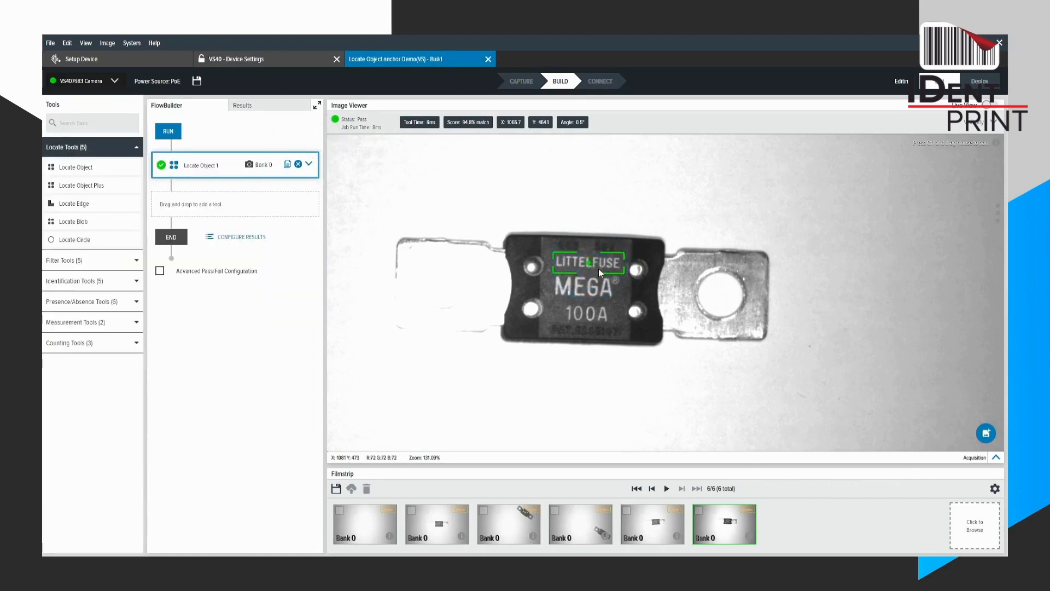
pyautogui.click(94, 280)
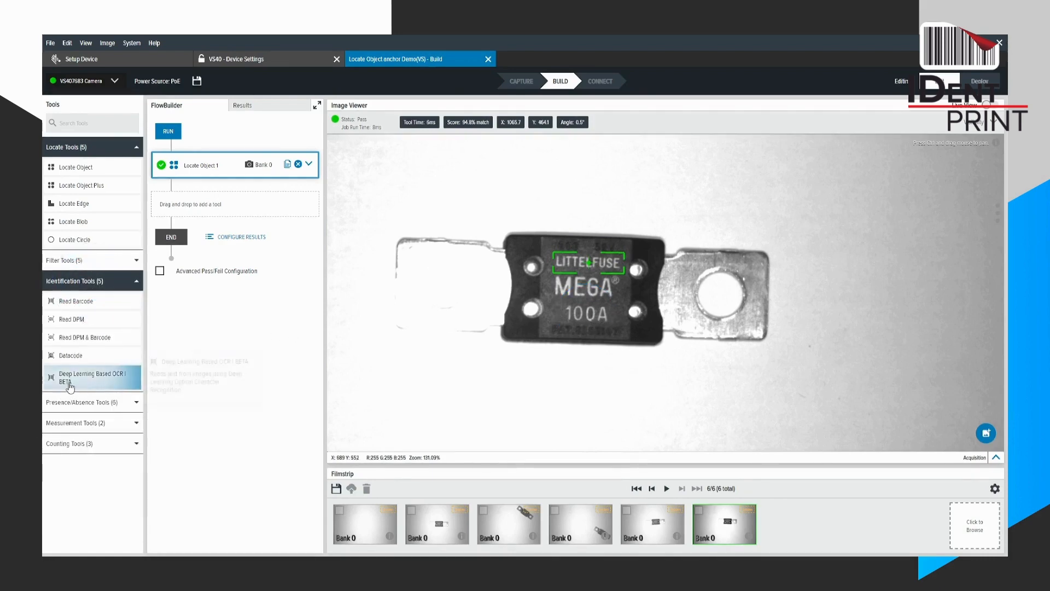
pyautogui.moveTo(77, 385); pyautogui.dragTo(205, 214)
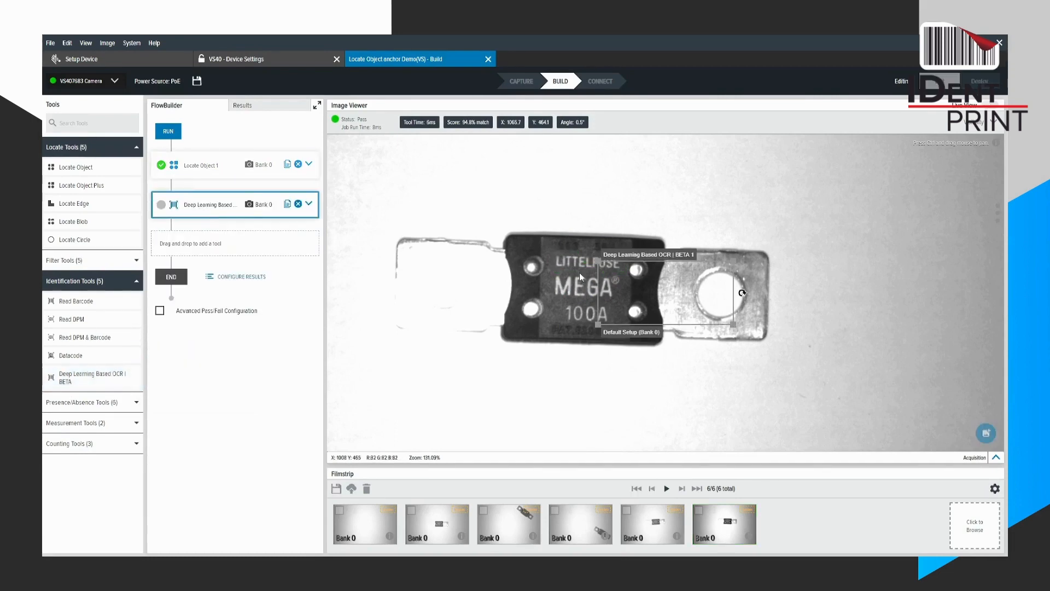
# Move and resize the OCR region so it tightly encloses the 100A text on the fuse.
pyautogui.click(594, 274)
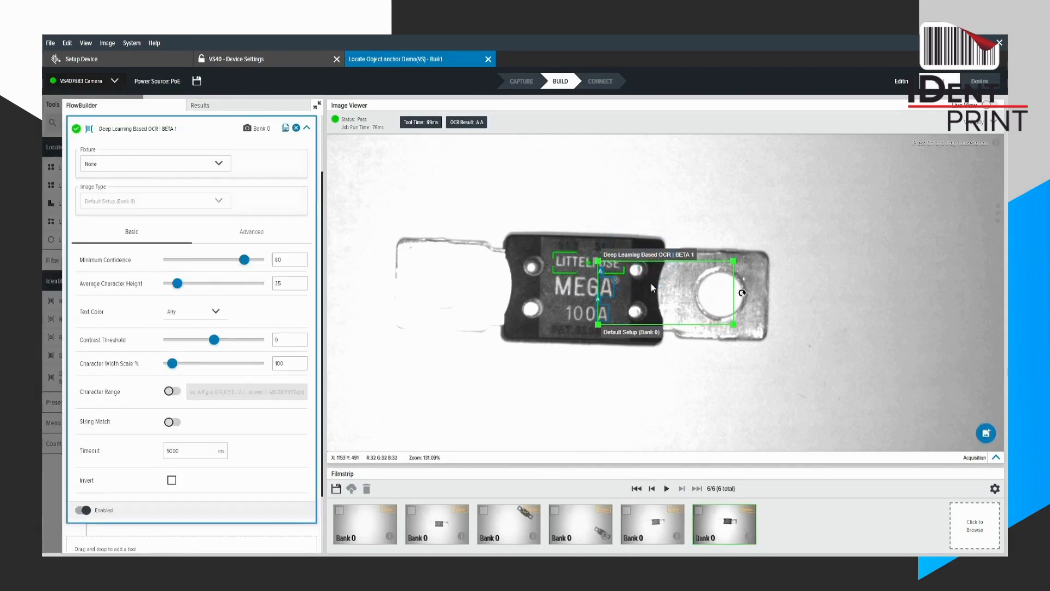
pyautogui.moveTo(651, 283); pyautogui.dragTo(607, 321)
pyautogui.moveTo(692, 366); pyautogui.dragTo(614, 324)
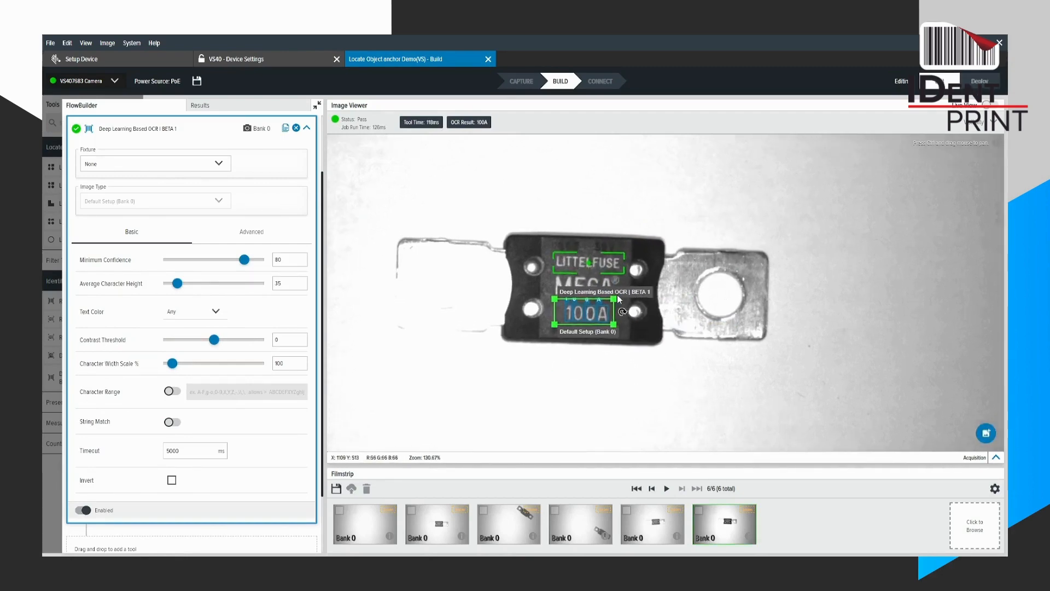
pyautogui.scroll(6, 624, 300)
pyautogui.scroll(1, 635, 301)
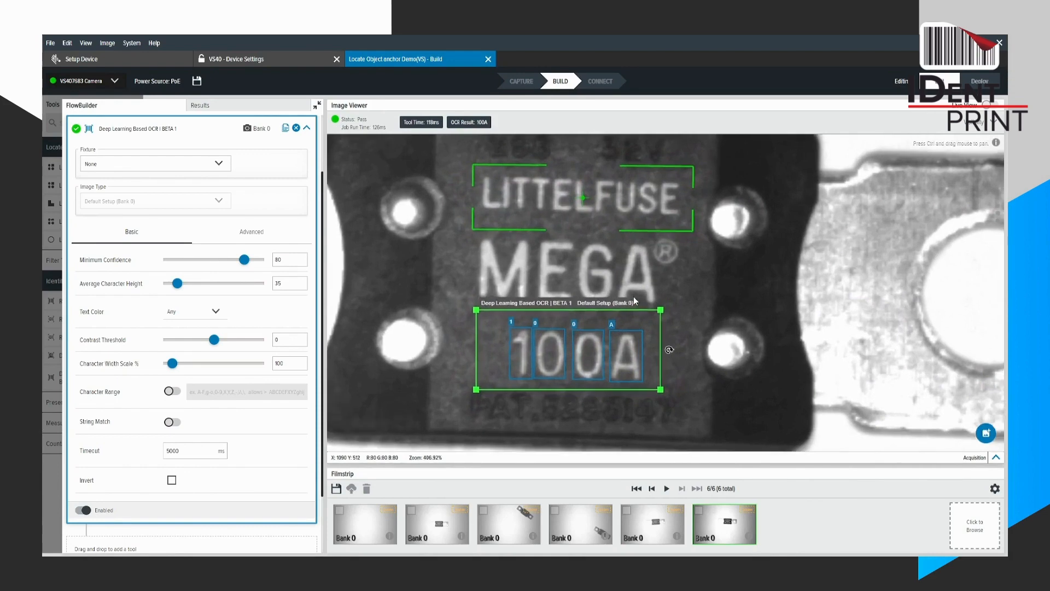
# Rotate the OCR region slightly clockwise to match the tilt of the 100A text on the fuse.
pyautogui.moveTo(669, 350); pyautogui.dragTo(670, 353)
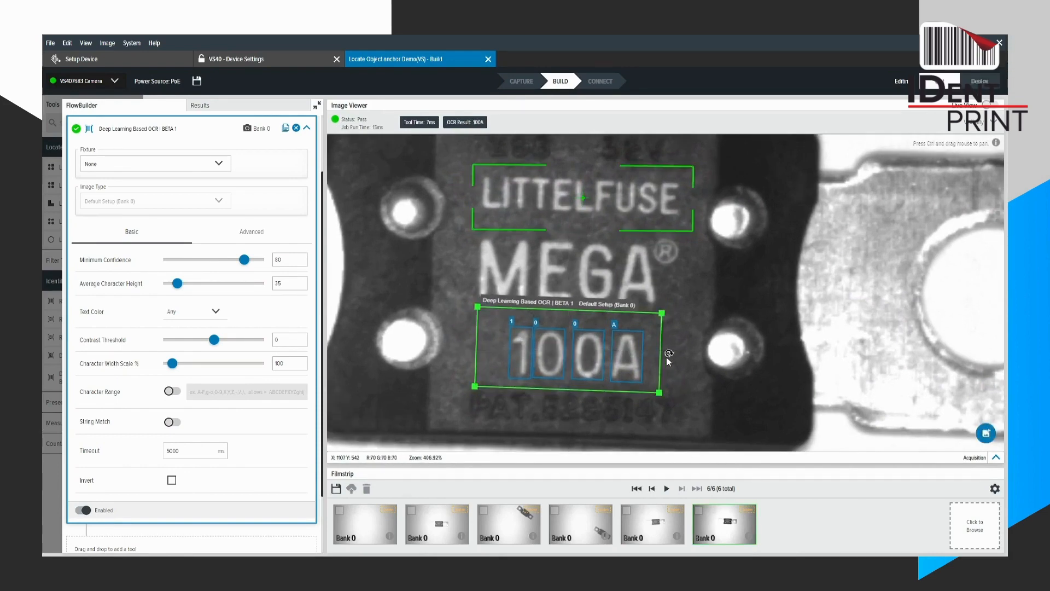
pyautogui.scroll(-2, 667, 358)
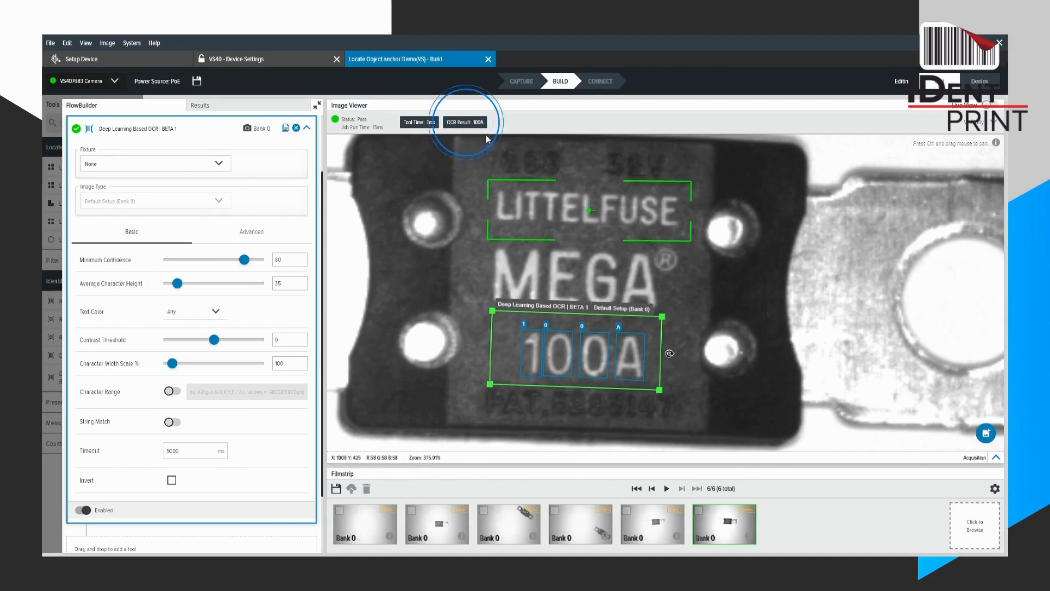
pyautogui.scroll(-15, 725, 329)
pyautogui.scroll(-5, 871, 318)
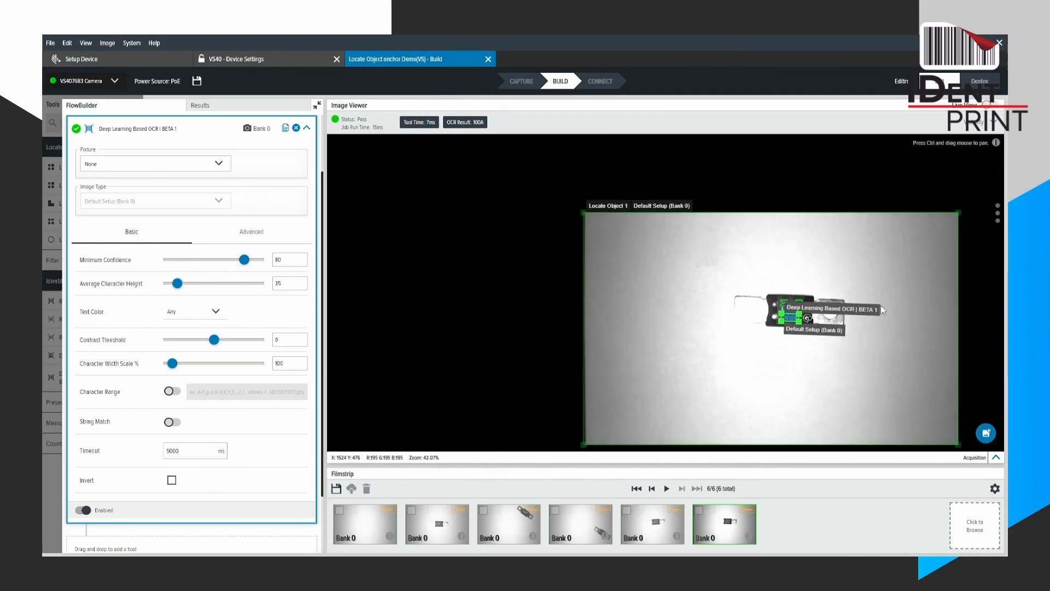
# Acquire three more images with the fuse in different positions to test the OCR tool without a fixture.
pyautogui.scroll(2, 754, 280)
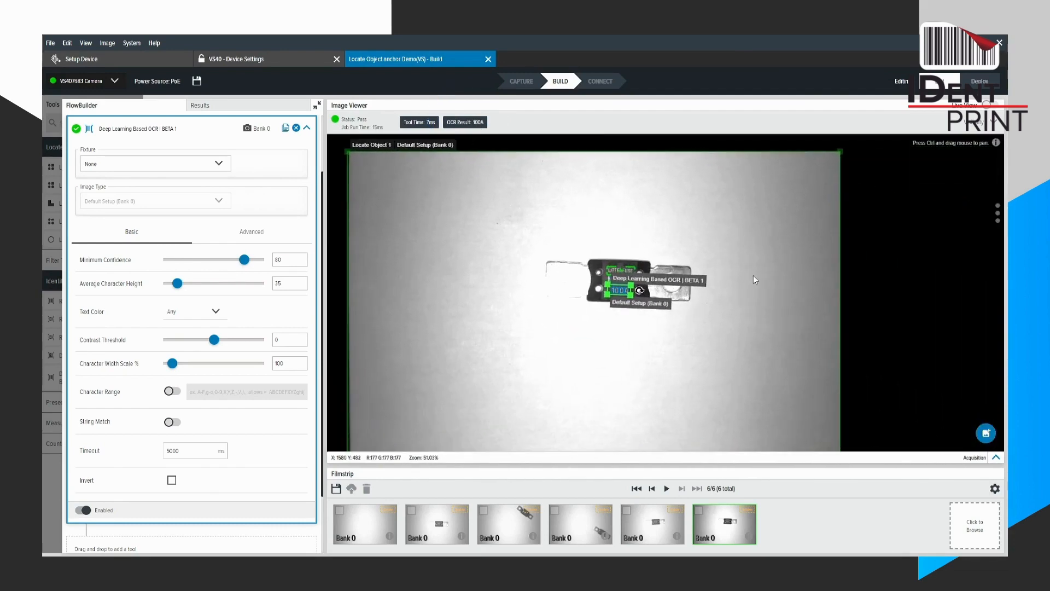
pyautogui.click(987, 434)
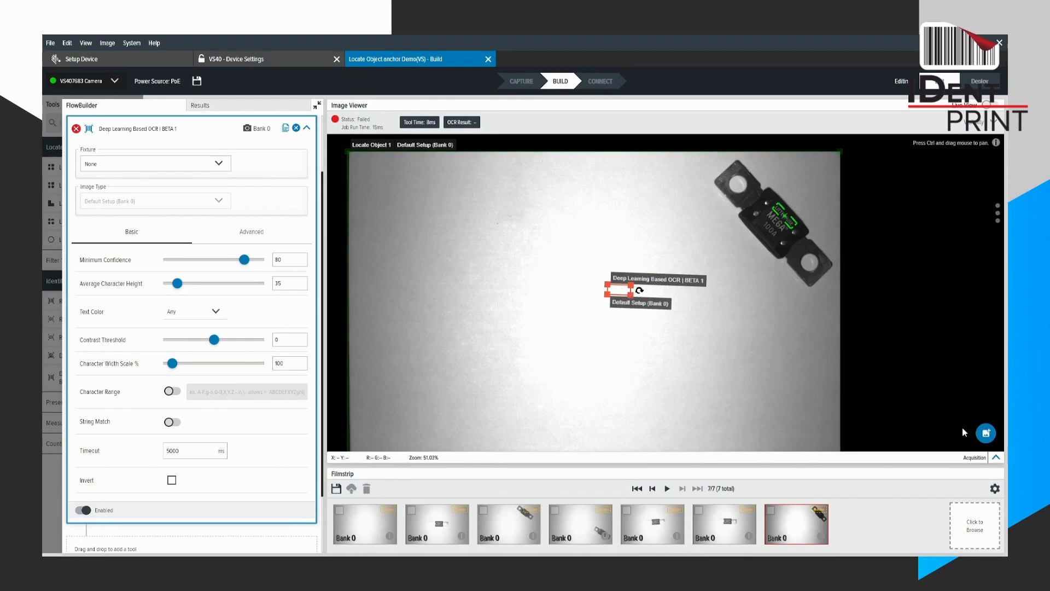
pyautogui.click(980, 438)
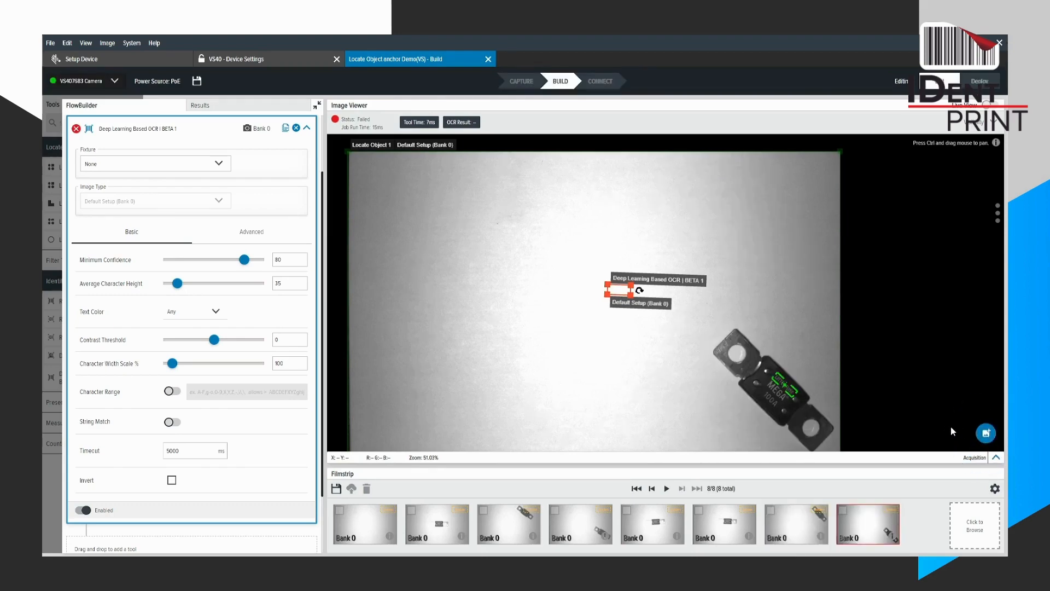
pyautogui.click(987, 434)
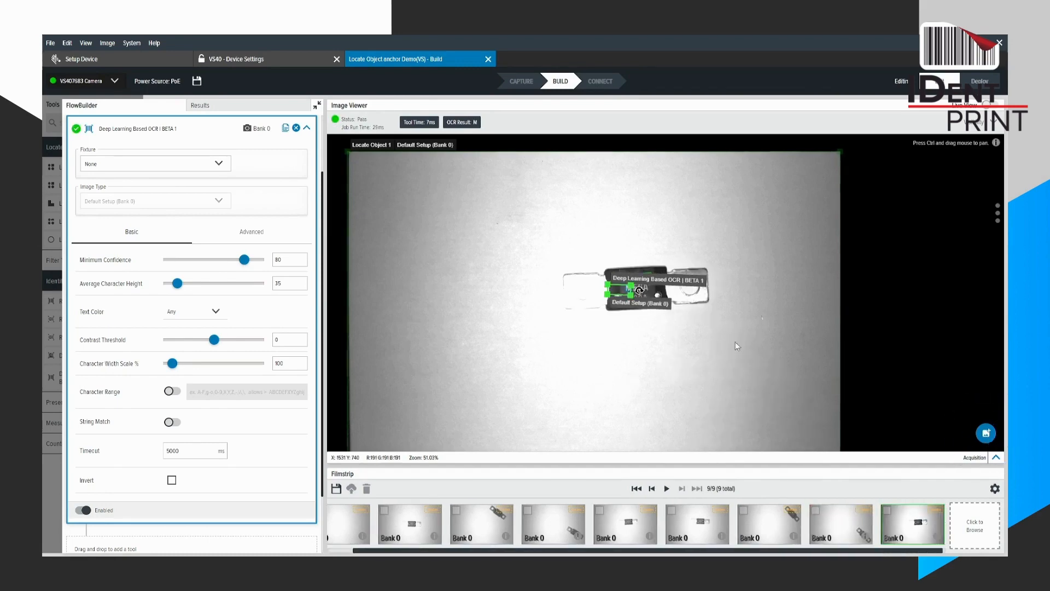
# Move and rotate the OCR region so it encloses the 100A text in the latest image.
pyautogui.scroll(5, 622, 317)
pyautogui.moveTo(619, 314); pyautogui.dragTo(646, 328)
pyautogui.moveTo(646, 328); pyautogui.dragTo(646, 327)
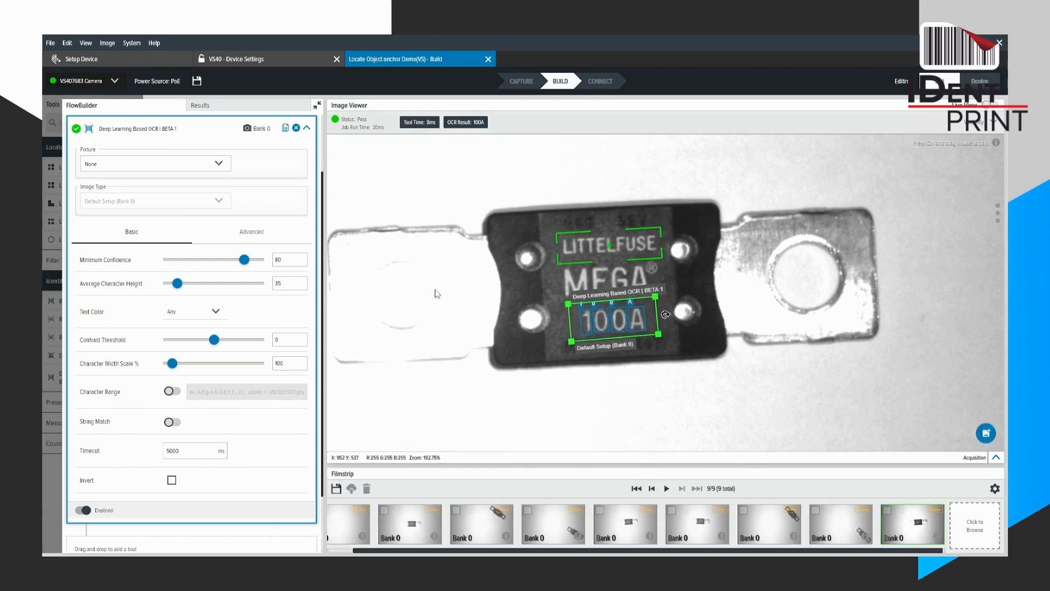
# Set the Deep Learning Based OCR tool's fixture to Locate Object 1.
pyautogui.click(307, 127)
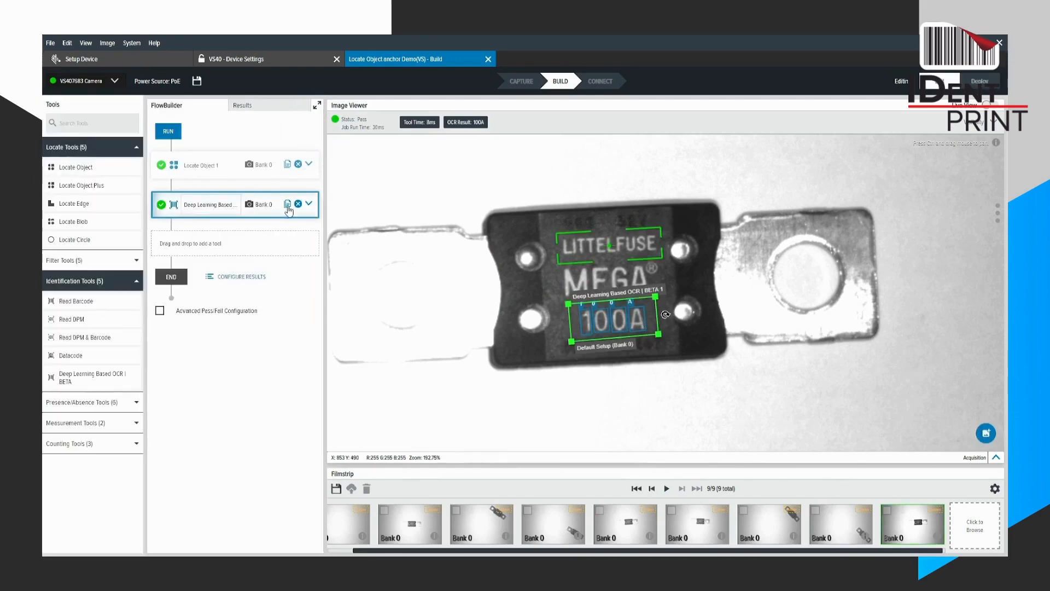
pyautogui.click(309, 205)
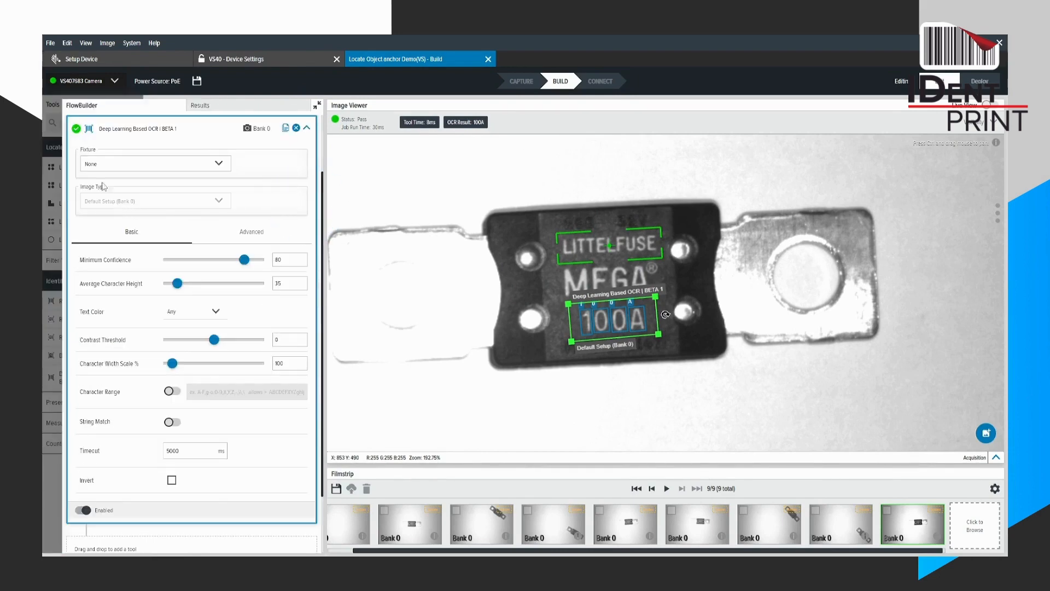
pyautogui.click(285, 164)
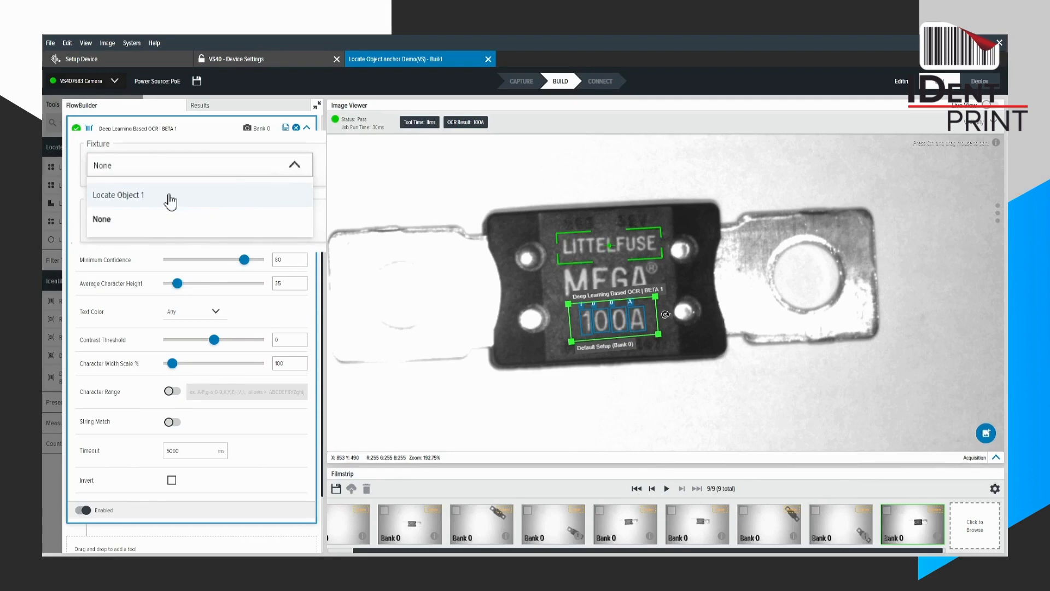
pyautogui.click(136, 188)
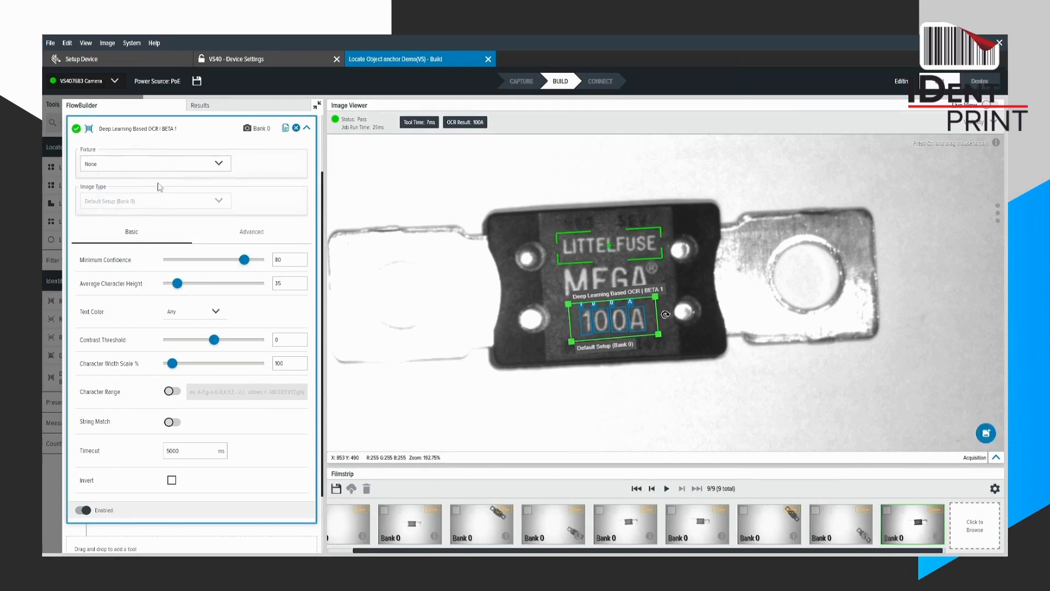
# Acquire an image with the fuse angled in the image's upper corner and inspect the fixtured OCR region up close.
pyautogui.scroll(-8, 866, 320)
pyautogui.scroll(4, 742, 310)
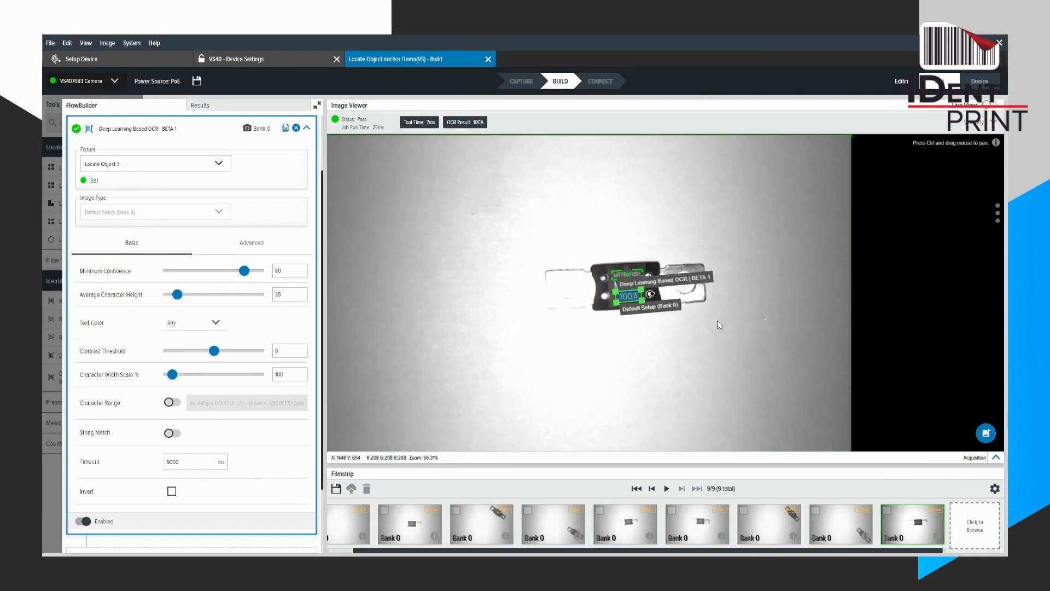
pyautogui.click(984, 433)
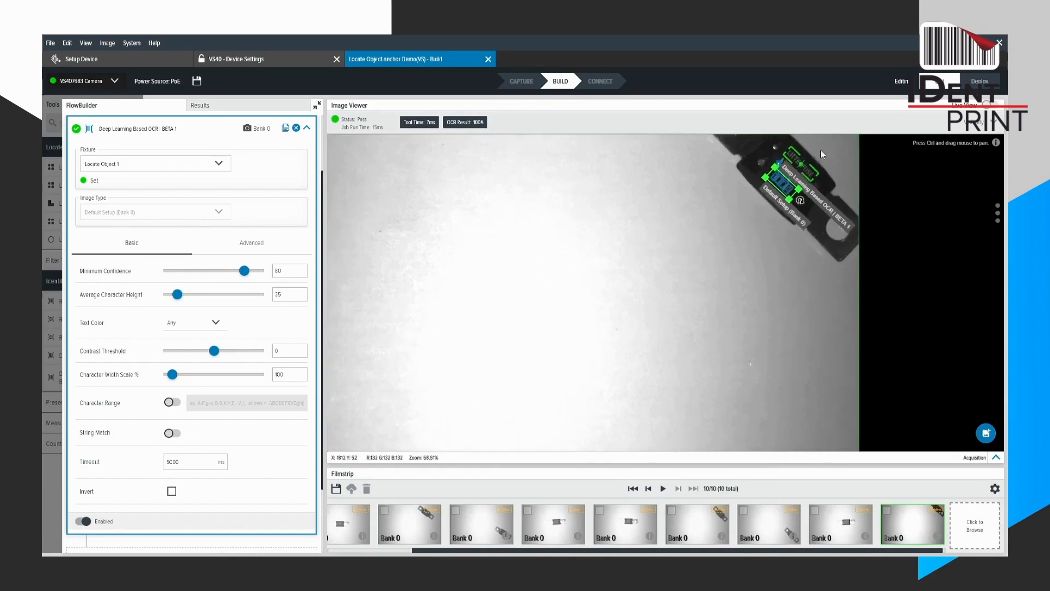
pyautogui.scroll(9, 821, 150)
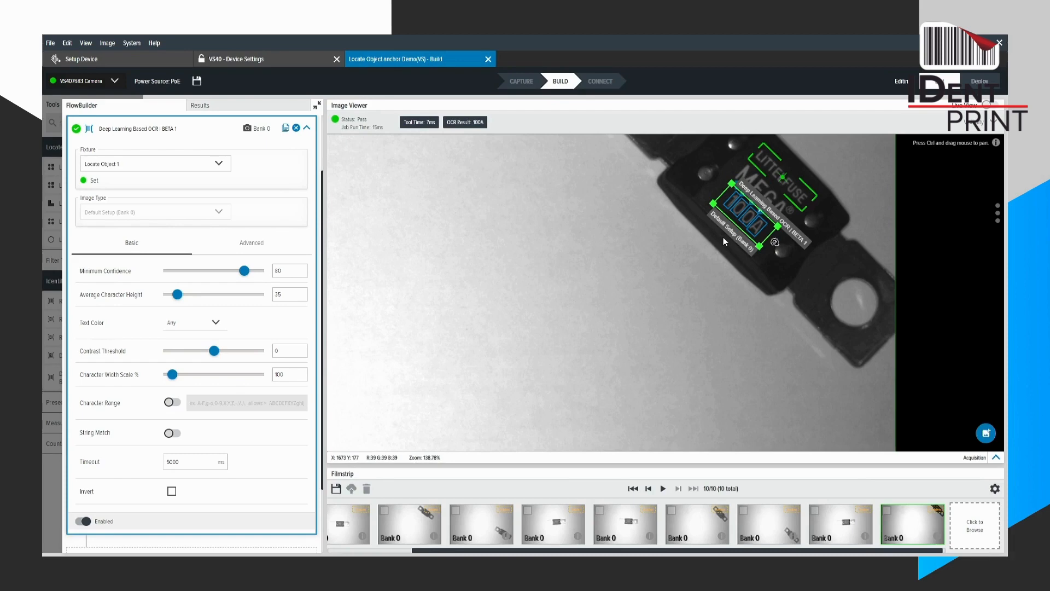
pyautogui.scroll(-8, 706, 307)
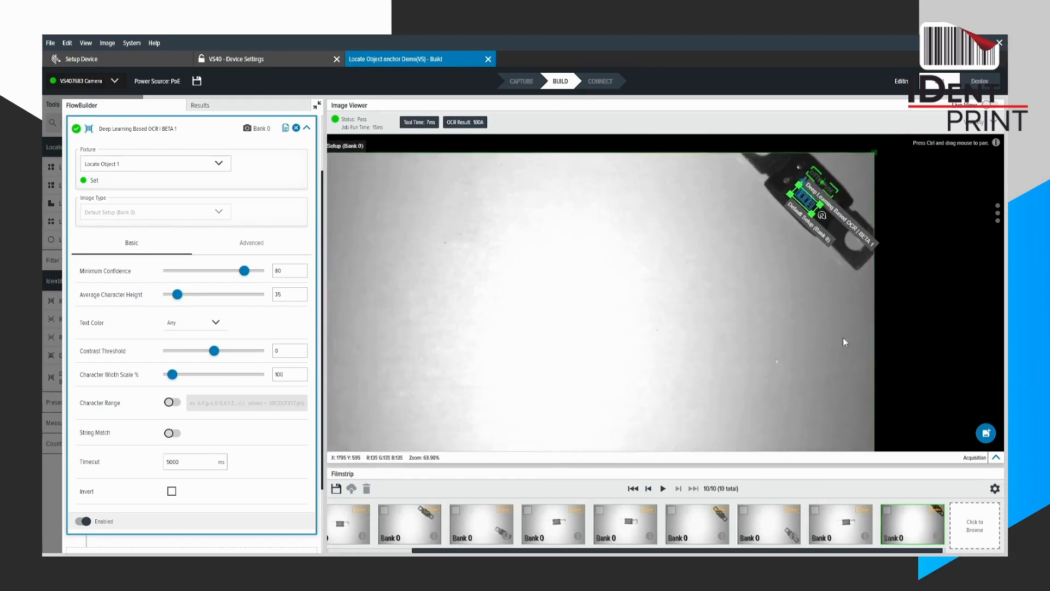
# Acquire another image with the fuse turned nearly vertical and check the OCR reading against the 100A text.
pyautogui.scroll(-2, 842, 355)
pyautogui.click(985, 433)
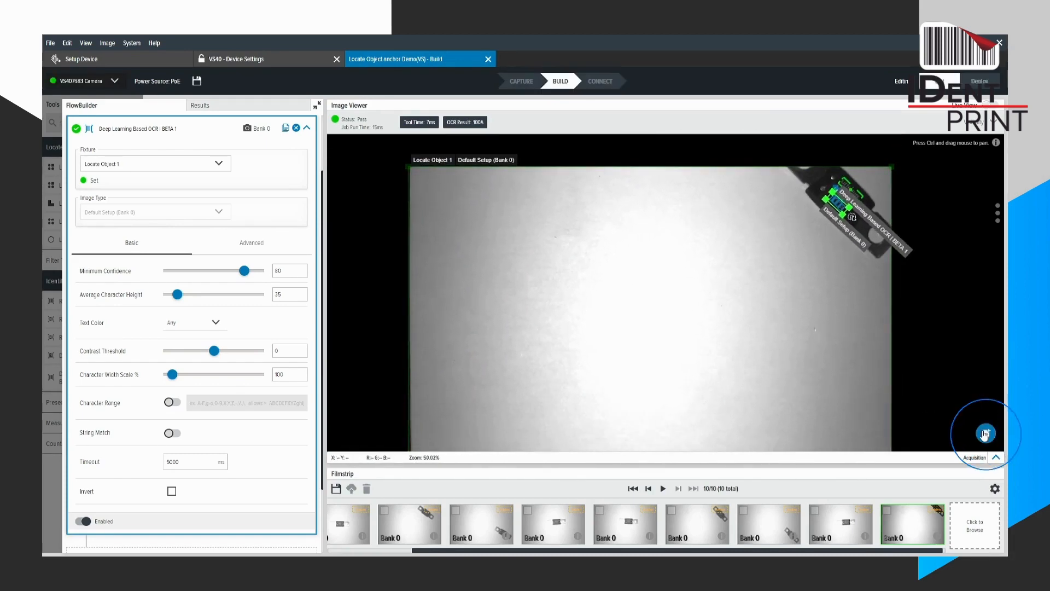
pyautogui.scroll(6, 789, 344)
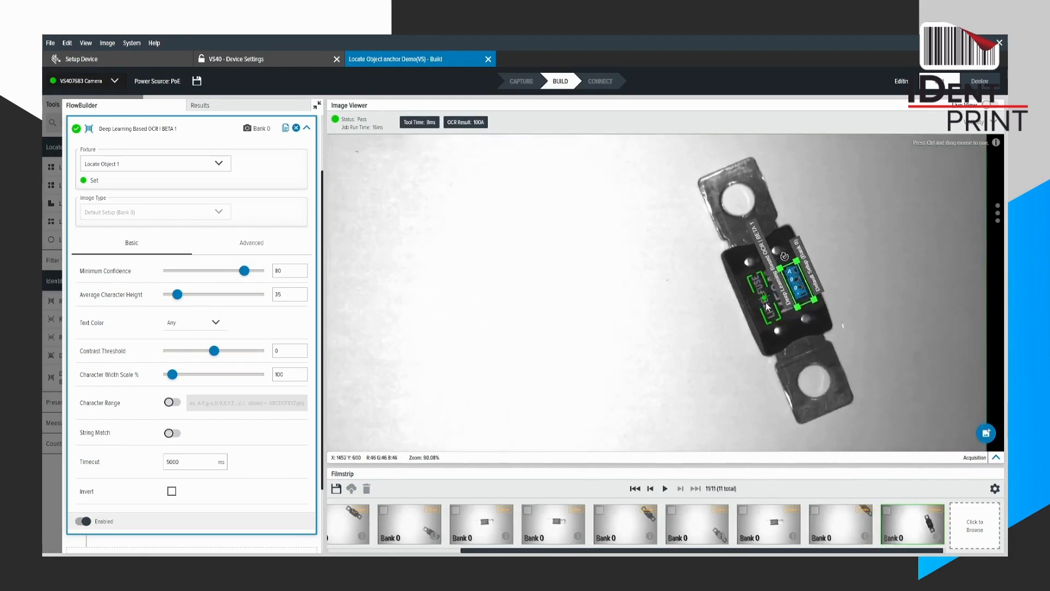
pyautogui.scroll(2, 768, 307)
pyautogui.scroll(6, 817, 299)
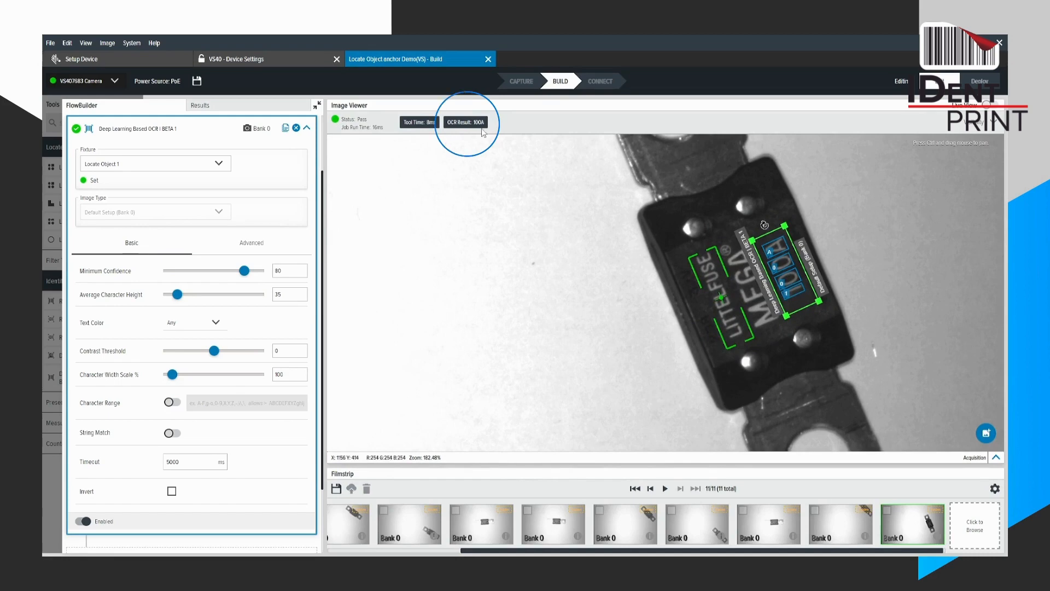
# Acquire an image of a different fuse marked 175A and check its OCR reading up close.
pyautogui.scroll(-14, 631, 265)
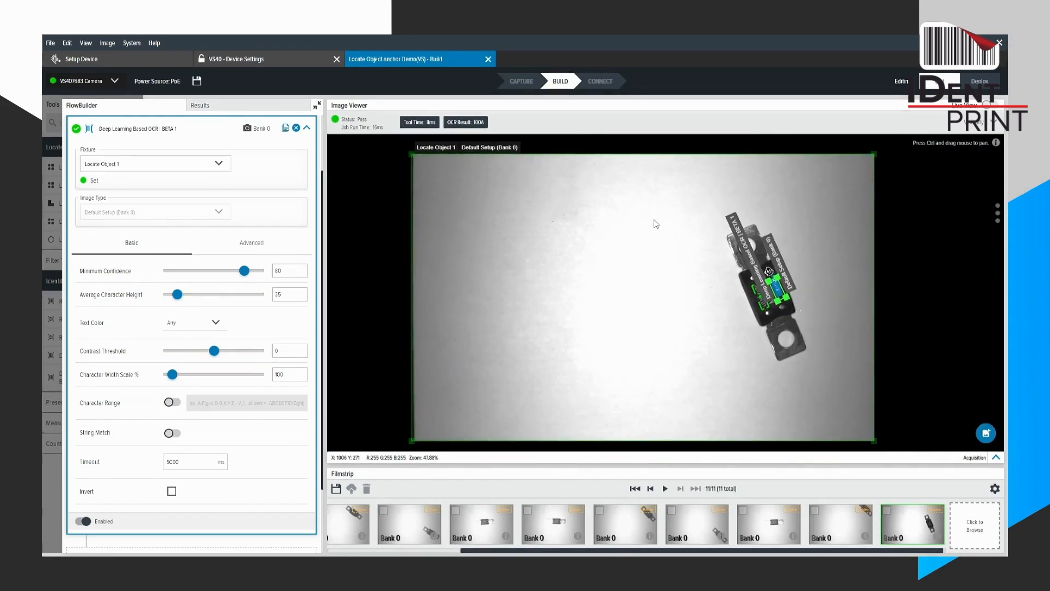
pyautogui.click(994, 436)
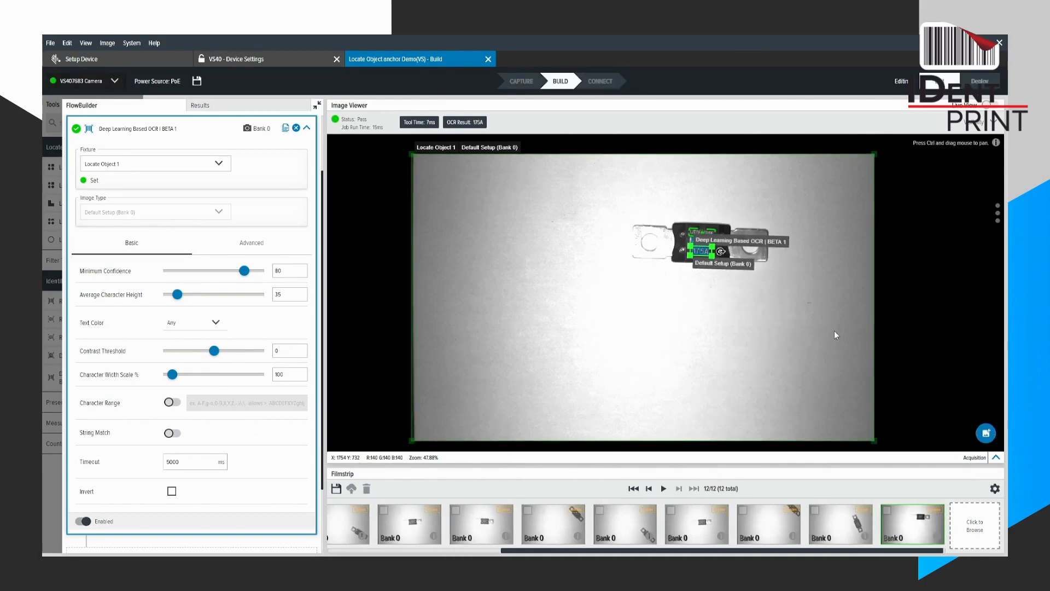
pyautogui.scroll(5, 711, 235)
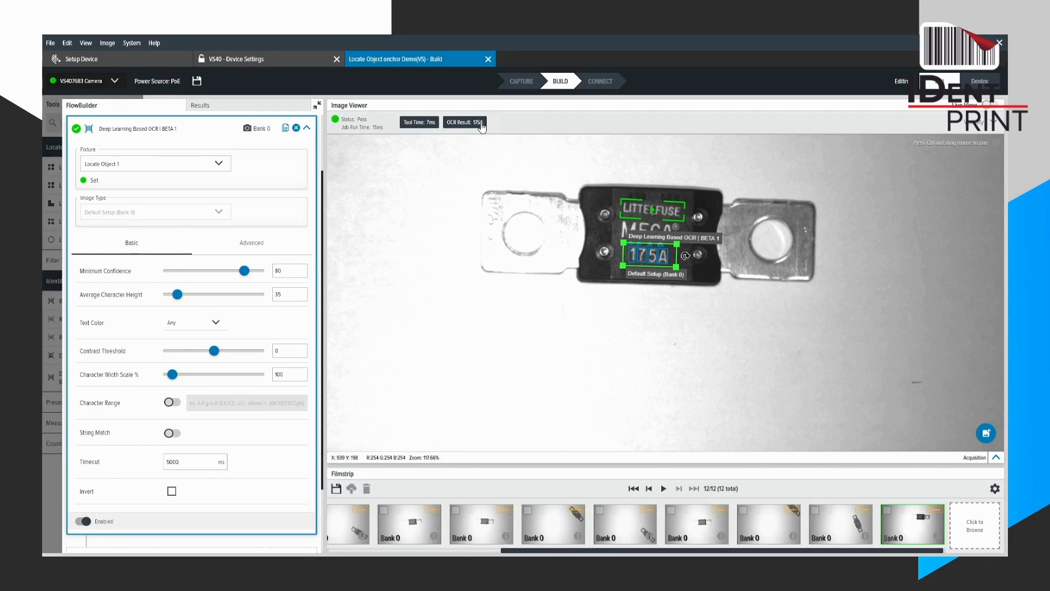
pyautogui.scroll(-6, 698, 205)
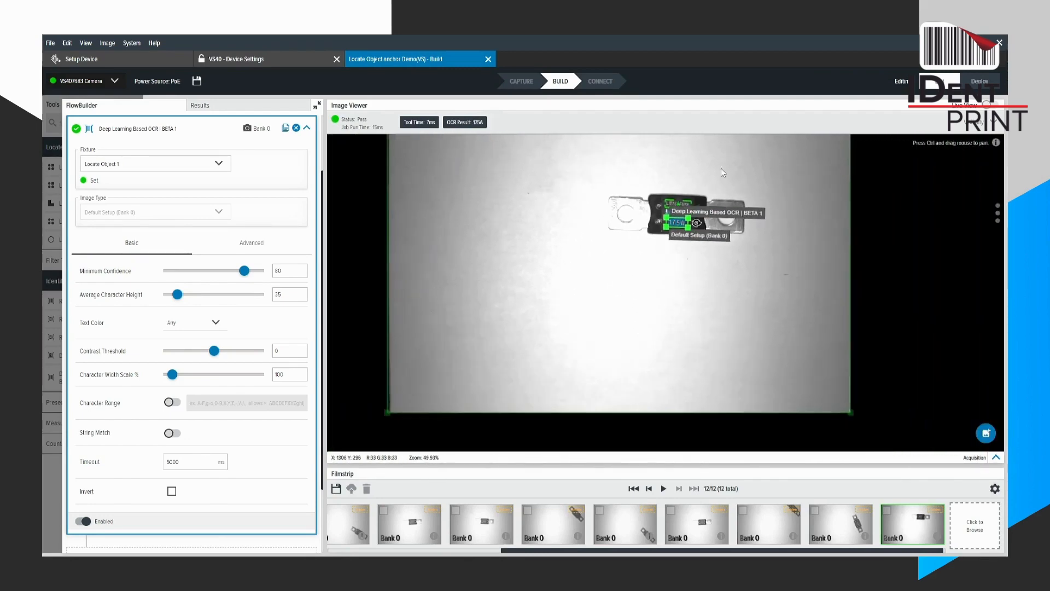
pyautogui.scroll(-1, 758, 205)
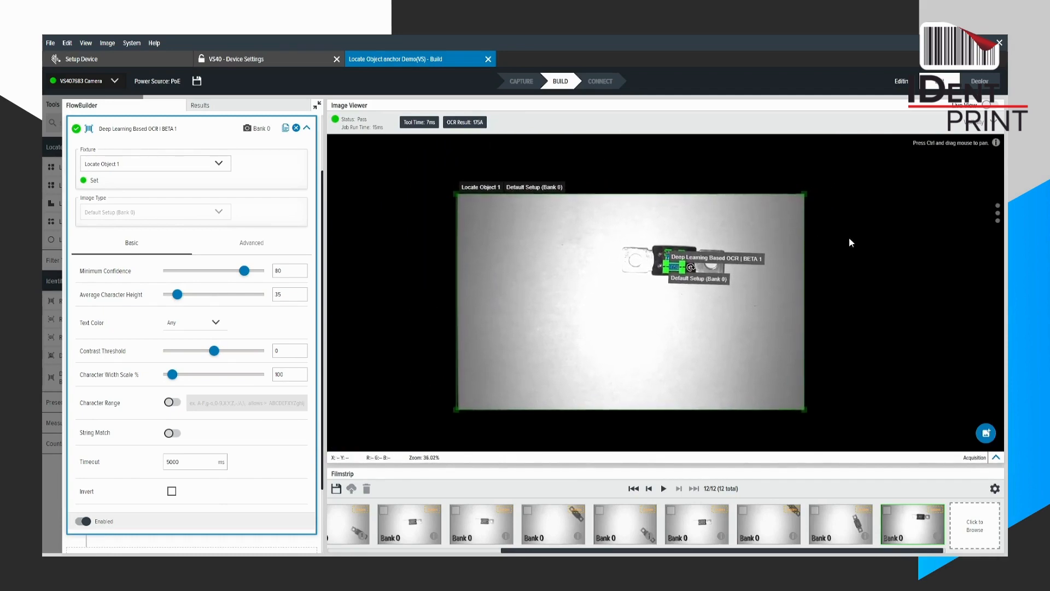